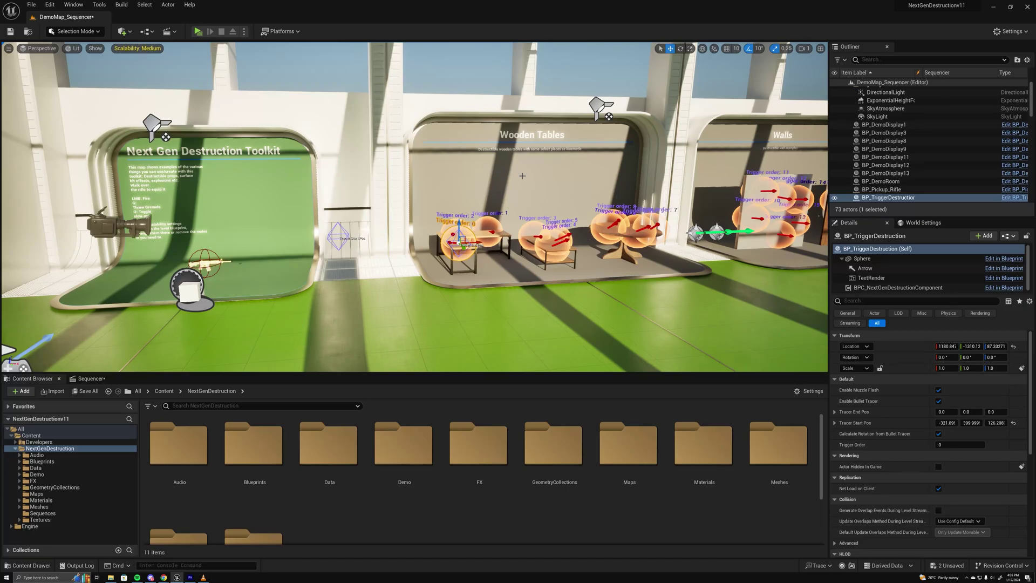
Step: Examine the BP_TriggerDestruction spheres around the wooden tables and select the one with trigger order 0
{"action": "scroll", "coordinate": [511, 205], "scroll_direction": "up", "scroll_amount": 2}
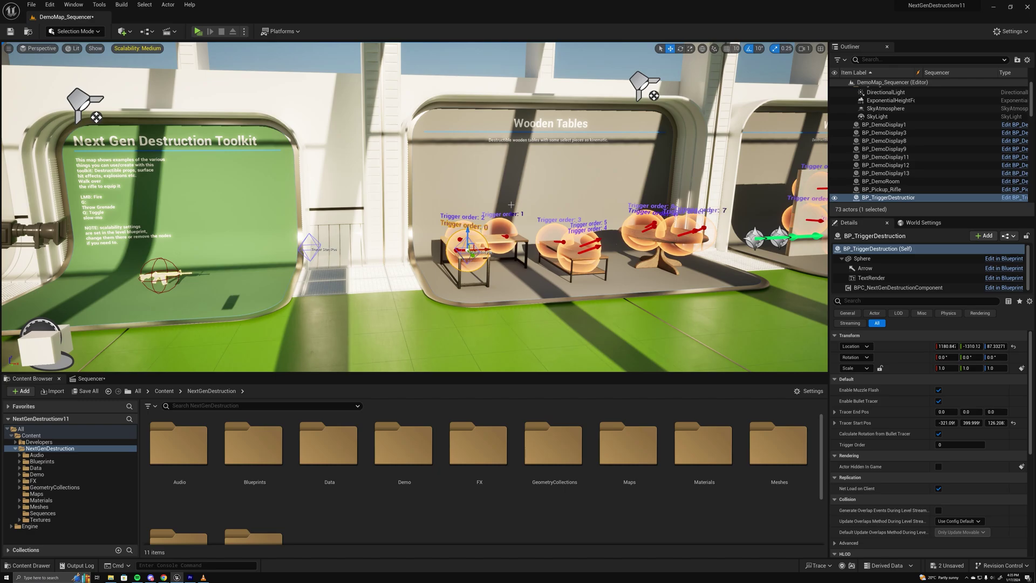
{"action": "left_click", "coordinate": [493, 74]}
{"action": "scroll", "coordinate": [494, 75], "scroll_direction": "up", "scroll_amount": 2}
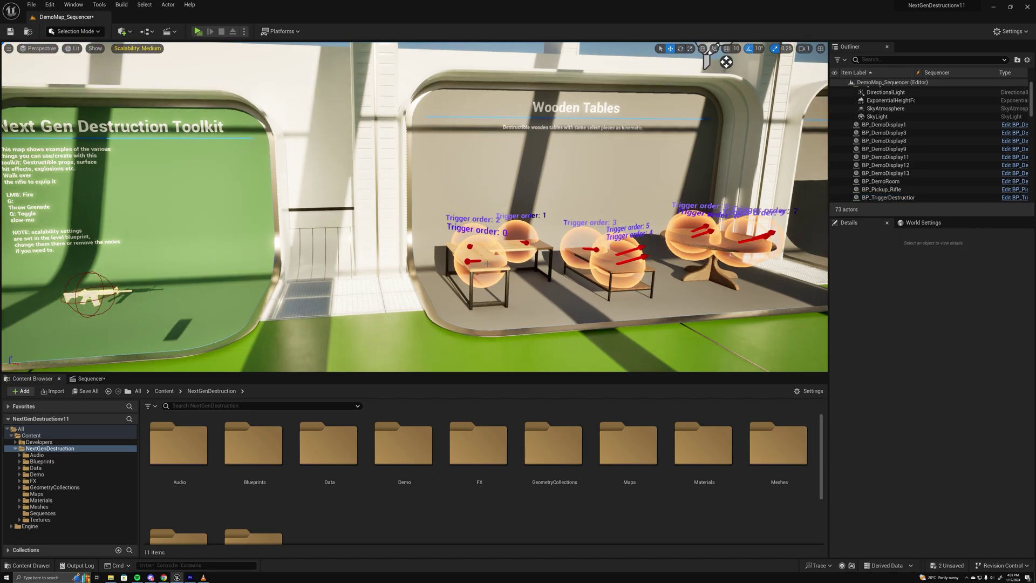
{"action": "left_click", "coordinate": [495, 243]}
{"action": "right_click_drag", "start_coordinate": [495, 243], "coordinate": [361, 176]}
{"action": "key", "text": "d"}
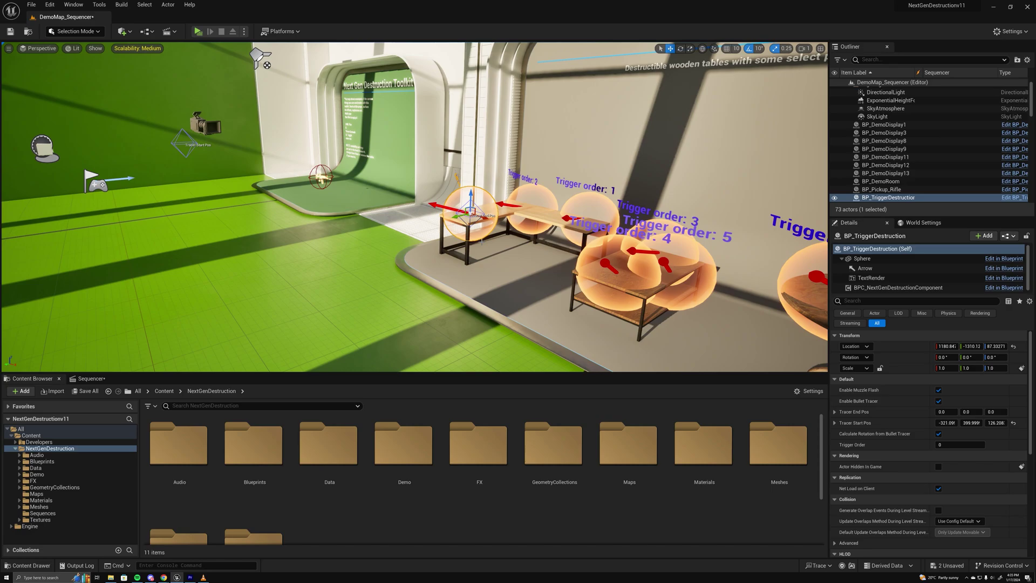
{"action": "scroll", "coordinate": [382, 203], "scroll_direction": "up", "scroll_amount": 2}
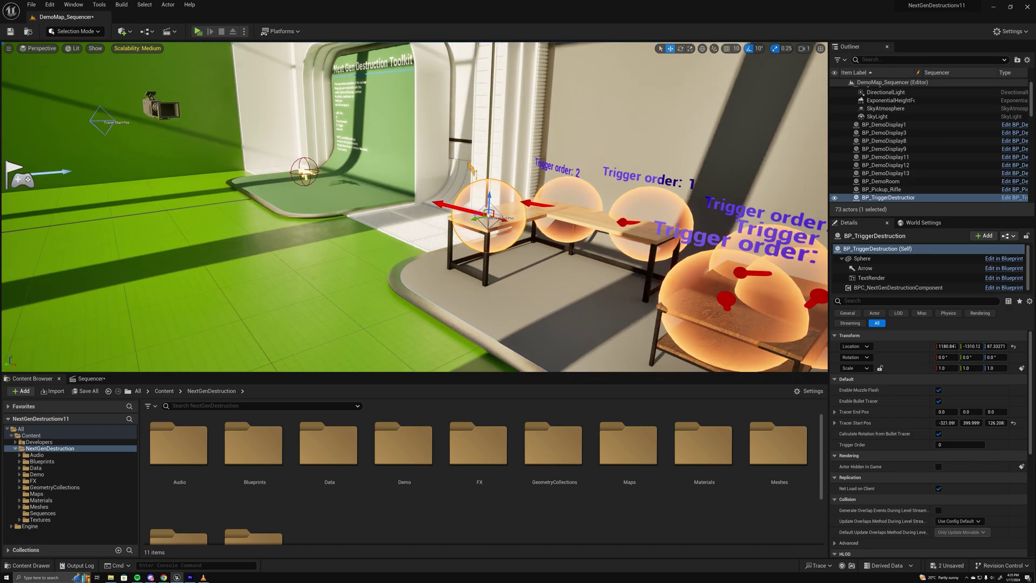
{"action": "left_click", "coordinate": [561, 201]}
{"action": "left_click", "coordinate": [483, 200]}
{"action": "key", "text": "a"}
{"action": "right_click_drag", "start_coordinate": [553, 202], "coordinate": [472, 192]}
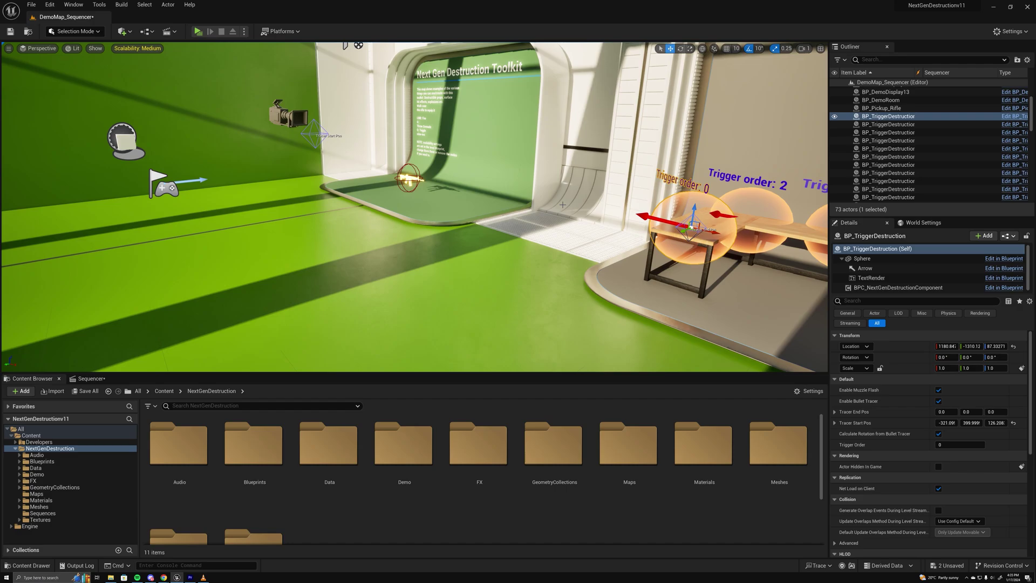
{"action": "key", "text": "f"}
{"action": "middle_click_drag", "start_coordinate": [570, 197], "coordinate": [573, 197]}
{"action": "right_click_drag", "start_coordinate": [574, 190], "coordinate": [575, 190]}
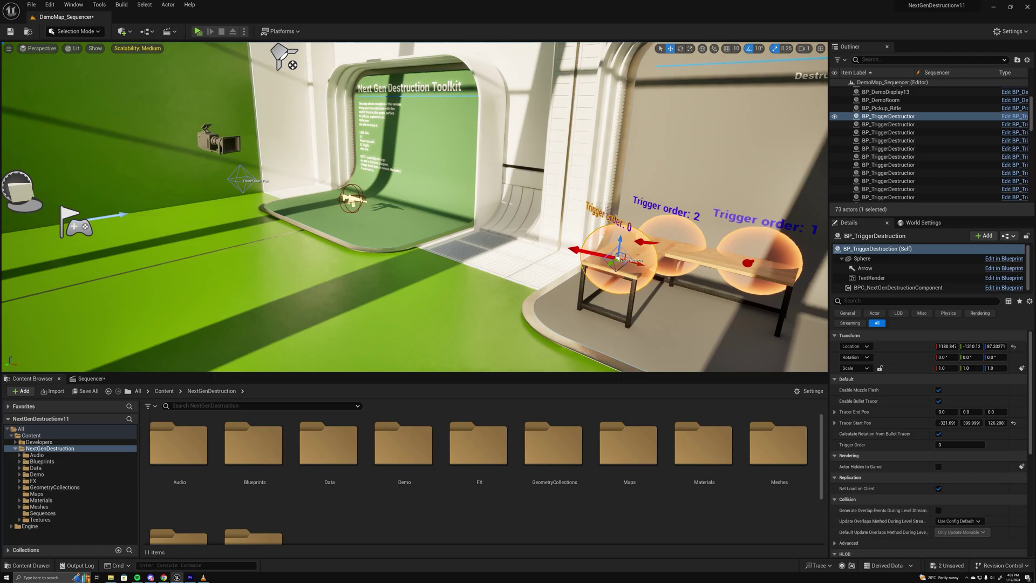
{"action": "left_click", "coordinate": [552, 227]}
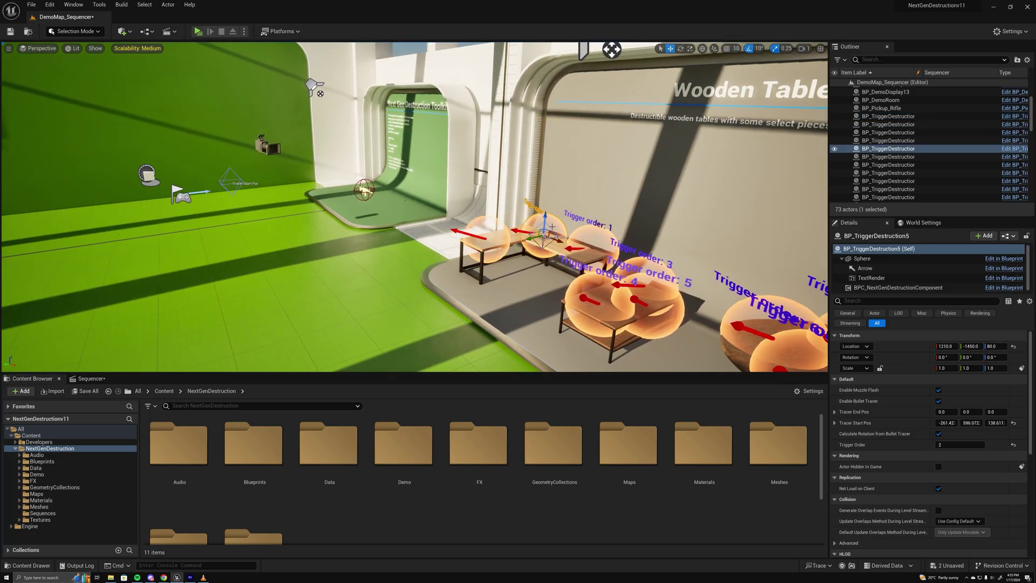
{"action": "left_click", "coordinate": [463, 229]}
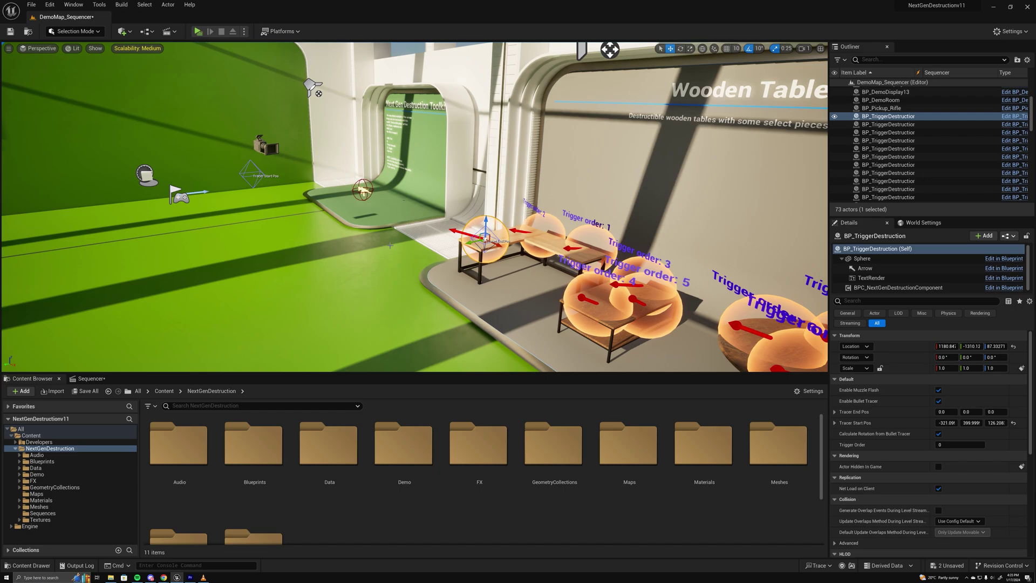
Step: Move the tracer start point of the order 0 trigger next to its table, at X about 19.44
{"action": "left_click", "coordinate": [253, 171]}
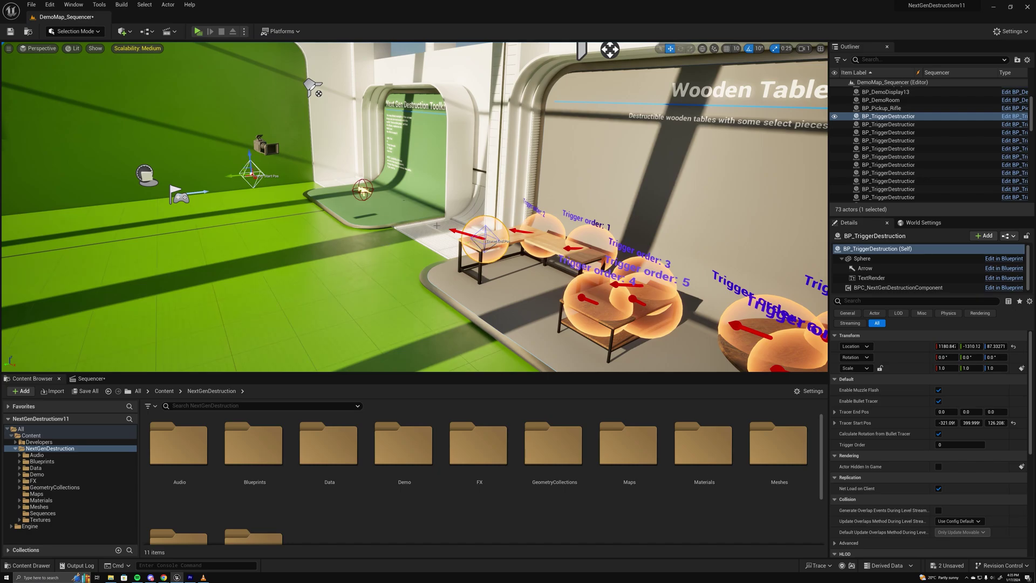
{"action": "left_click", "coordinate": [493, 223]}
{"action": "left_click", "coordinate": [257, 174]}
{"action": "right_click_drag", "start_coordinate": [257, 174], "coordinate": [281, 208]}
{"action": "key", "text": "d"}
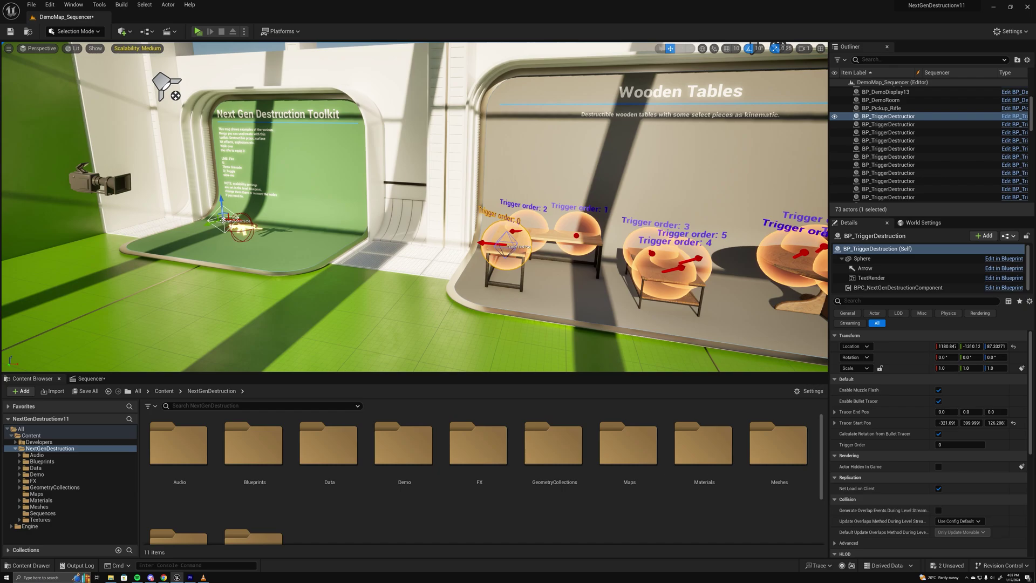
{"action": "left_click_drag", "start_coordinate": [223, 220], "coordinate": [494, 237]}
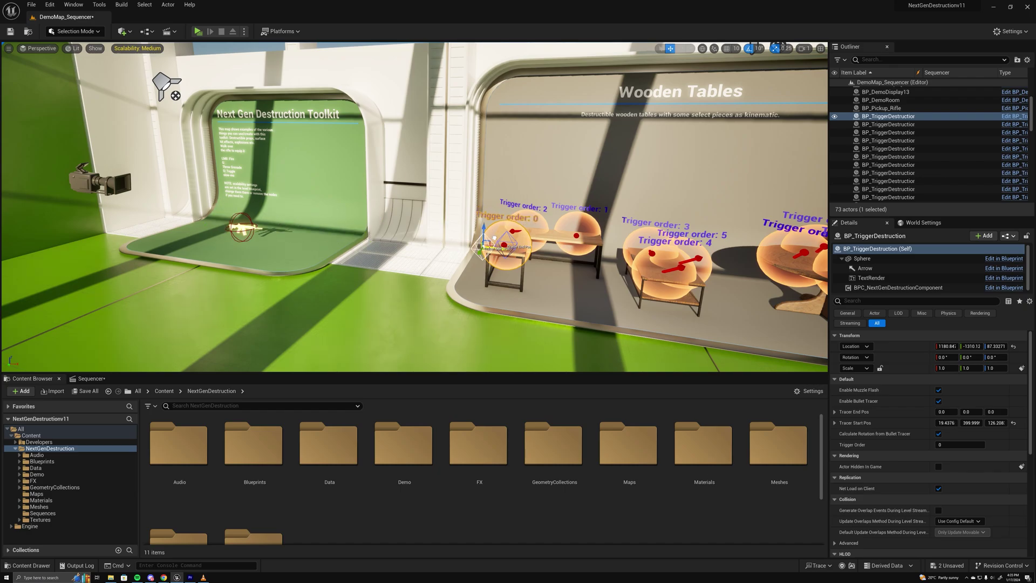
{"action": "mouse_move", "coordinate": [484, 213]}
{"action": "right_mouse_down"}
{"action": "mouse_move", "coordinate": [475, 229]}
{"action": "mouse_move", "coordinate": [484, 213]}
{"action": "right_mouse_up"}
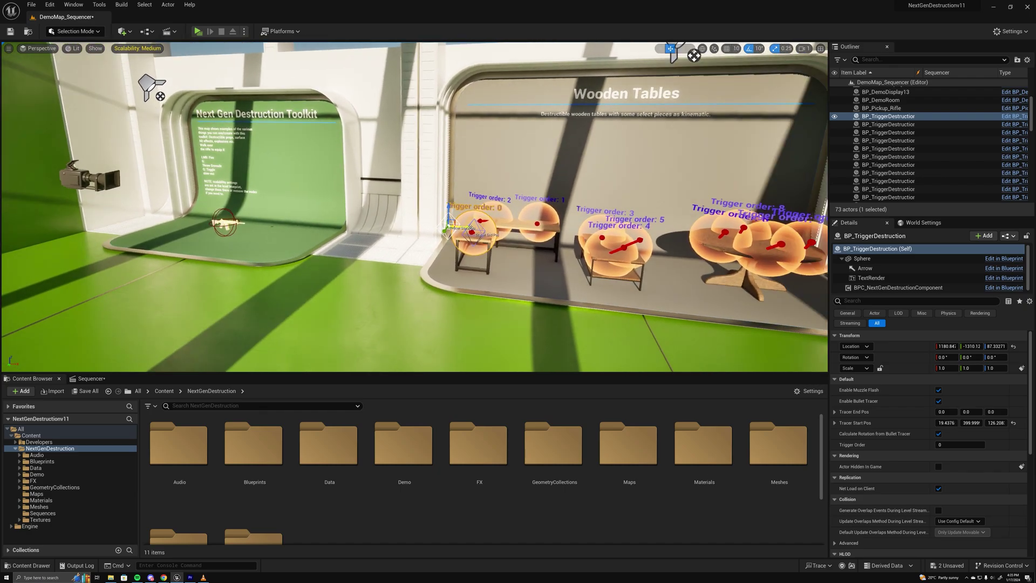
Step: Reposition the order 0 trigger's tracer start point by the green display, at X about -188 and Z about 127.4
{"action": "left_click_drag", "start_coordinate": [470, 227], "coordinate": [273, 213]}
{"action": "scroll", "coordinate": [272, 213], "scroll_direction": "up", "scroll_amount": 2}
{"action": "right_click_drag", "start_coordinate": [340, 210], "coordinate": [227, 216]}
{"action": "mouse_move", "coordinate": [430, 162]}
{"action": "left_mouse_down"}
{"action": "mouse_move", "coordinate": [420, 216]}
{"action": "mouse_move", "coordinate": [425, 171]}
{"action": "left_mouse_up"}
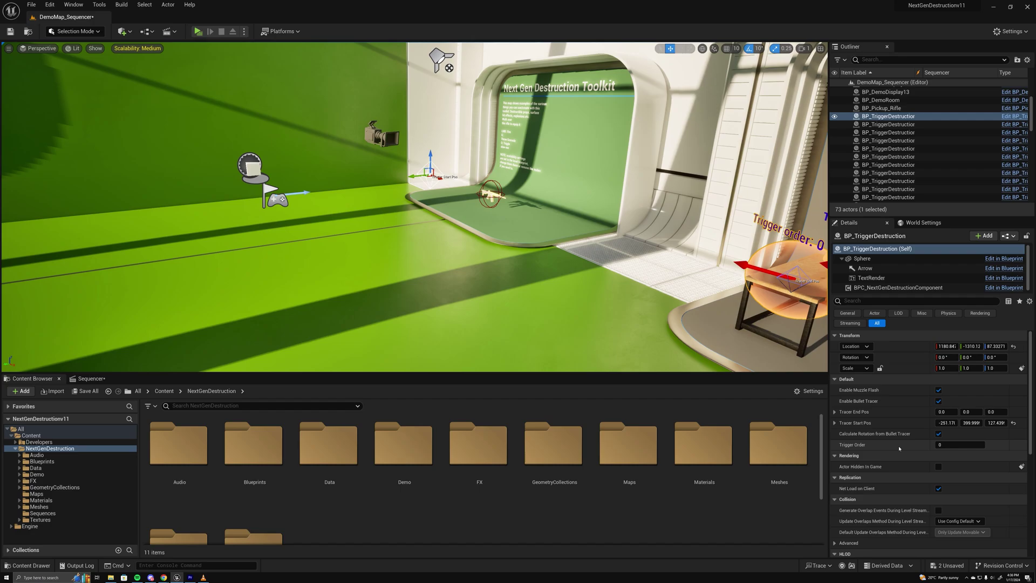
{"action": "right_click_drag", "start_coordinate": [674, 270], "coordinate": [767, 261]}
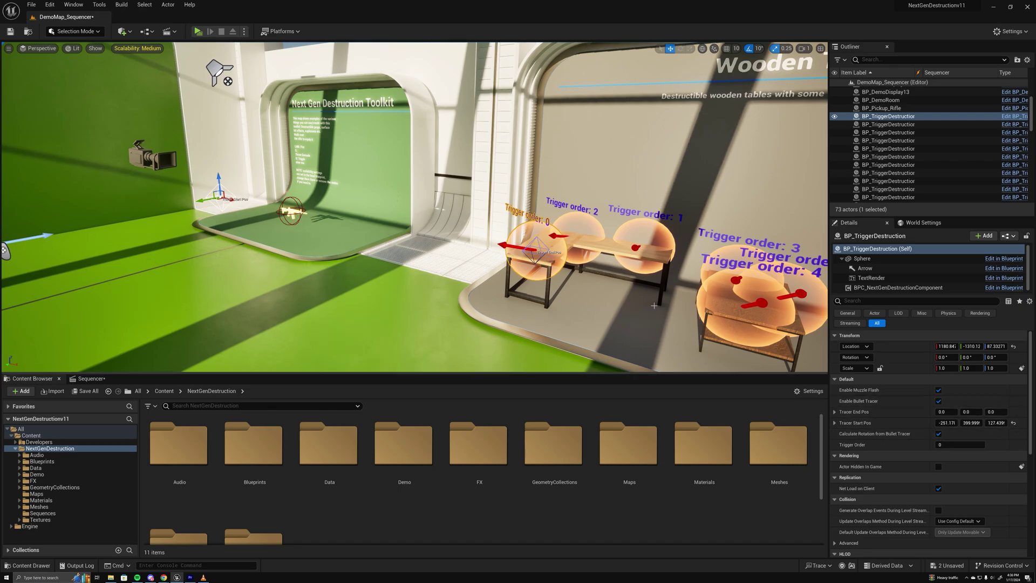
{"action": "mouse_move", "coordinate": [231, 202]}
{"action": "left_mouse_down"}
{"action": "mouse_move", "coordinate": [208, 195]}
{"action": "mouse_move", "coordinate": [251, 203]}
{"action": "left_mouse_up"}
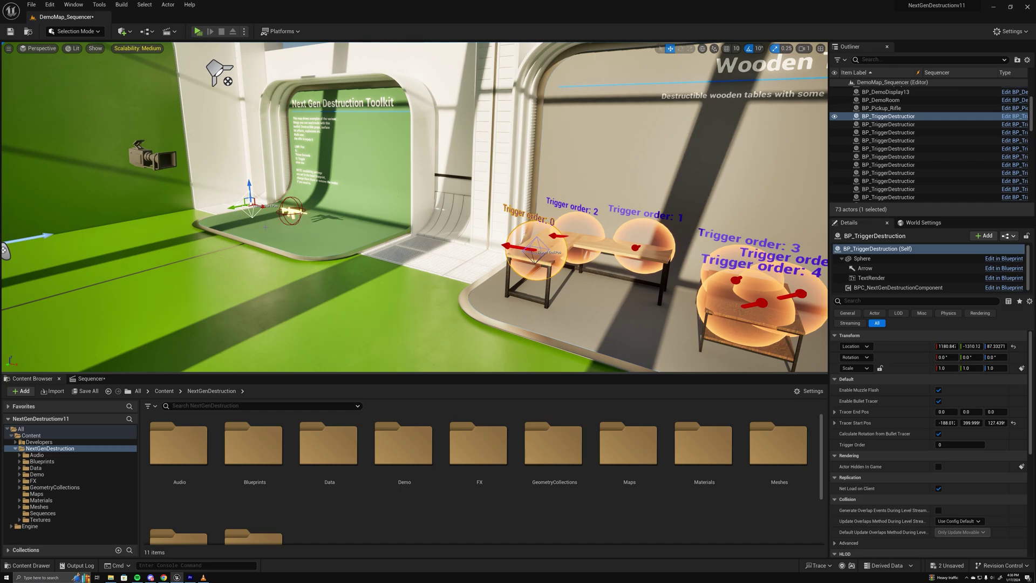
Step: Inspect the trigger order property and select the order 5 trigger on the middle wooden table
{"action": "left_click", "coordinate": [944, 444]}
{"action": "right_click_drag", "start_coordinate": [737, 286], "coordinate": [826, 299]}
{"action": "left_click", "coordinate": [789, 299]}
{"action": "scroll", "coordinate": [693, 315], "scroll_direction": "down", "scroll_amount": 2}
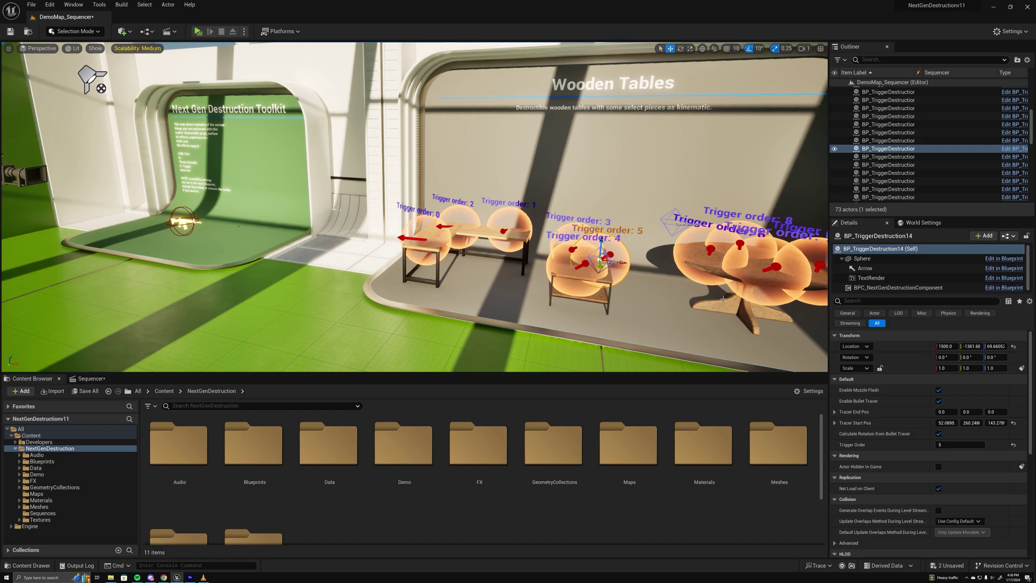
{"action": "right_click_drag", "start_coordinate": [693, 315], "coordinate": [750, 292]}
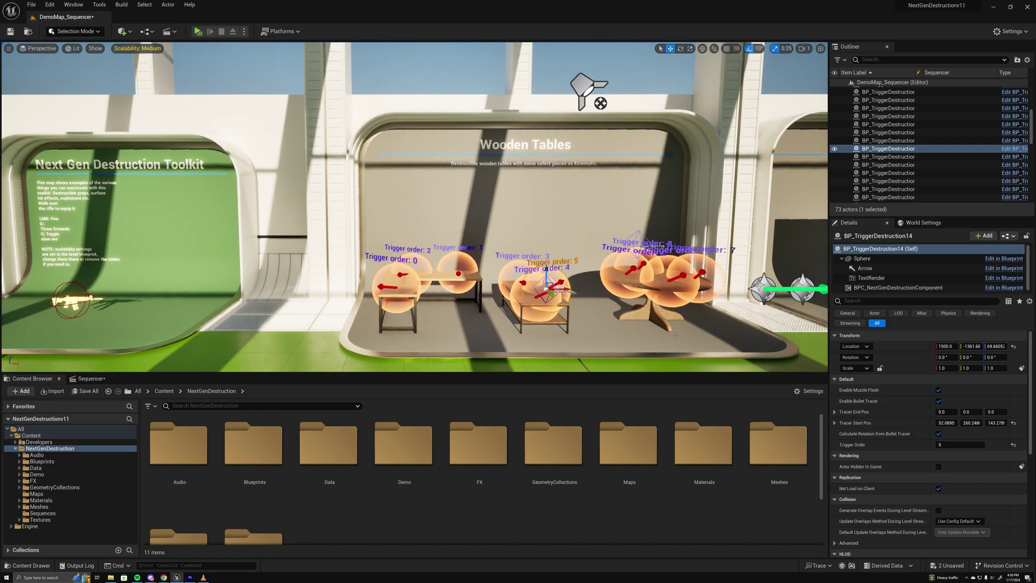
Step: Open the SQ_DestructionExample level sequence from the Sequences folder
{"action": "scroll", "coordinate": [521, 516], "scroll_direction": "down", "scroll_amount": 3}
{"action": "double_click", "coordinate": [179, 473]}
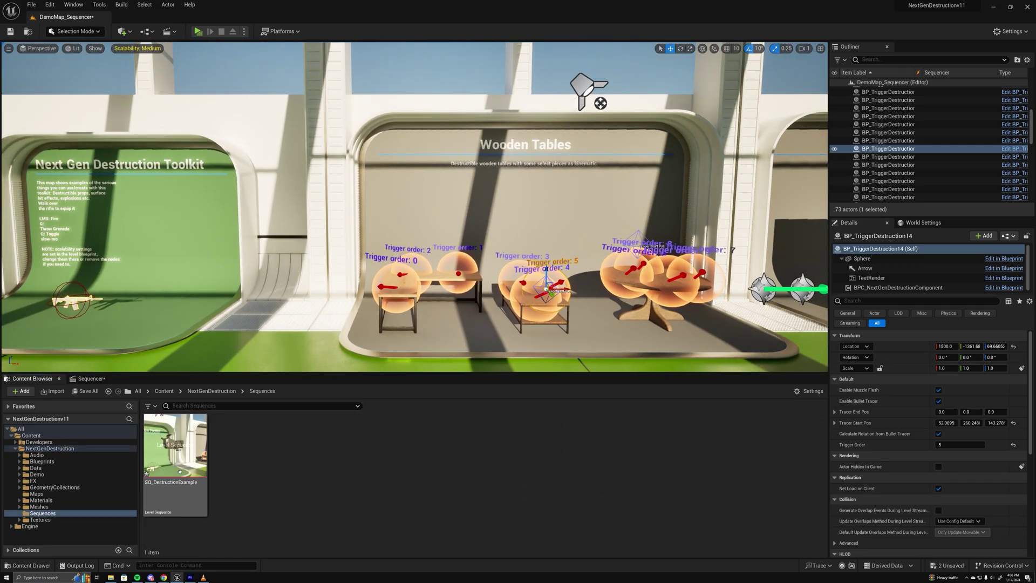
{"action": "double_click", "coordinate": [175, 470]}
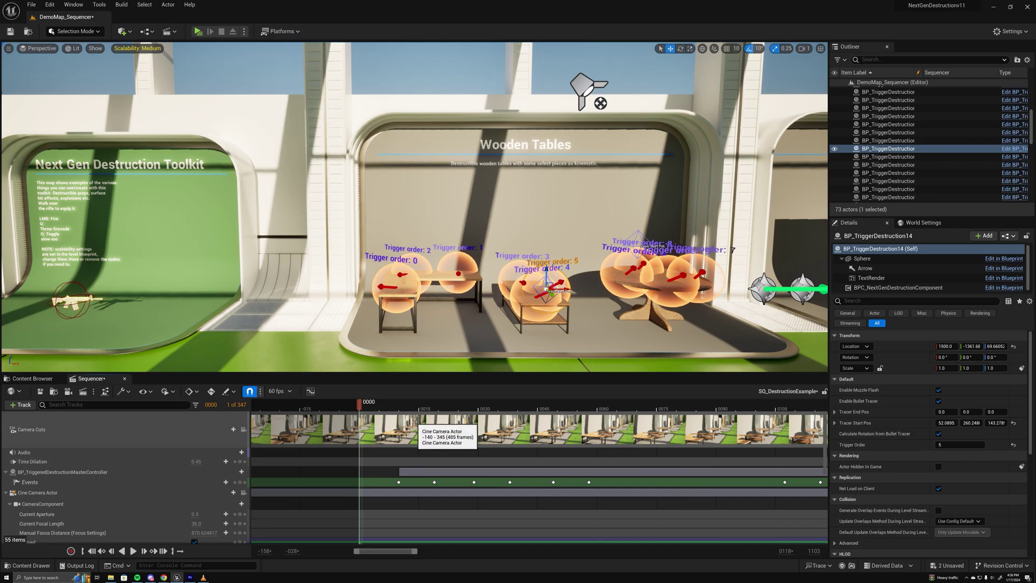
{"action": "scroll", "coordinate": [405, 320], "scroll_direction": "down", "scroll_amount": 3}
{"action": "middle_click_drag", "start_coordinate": [405, 320], "coordinate": [378, 322]}
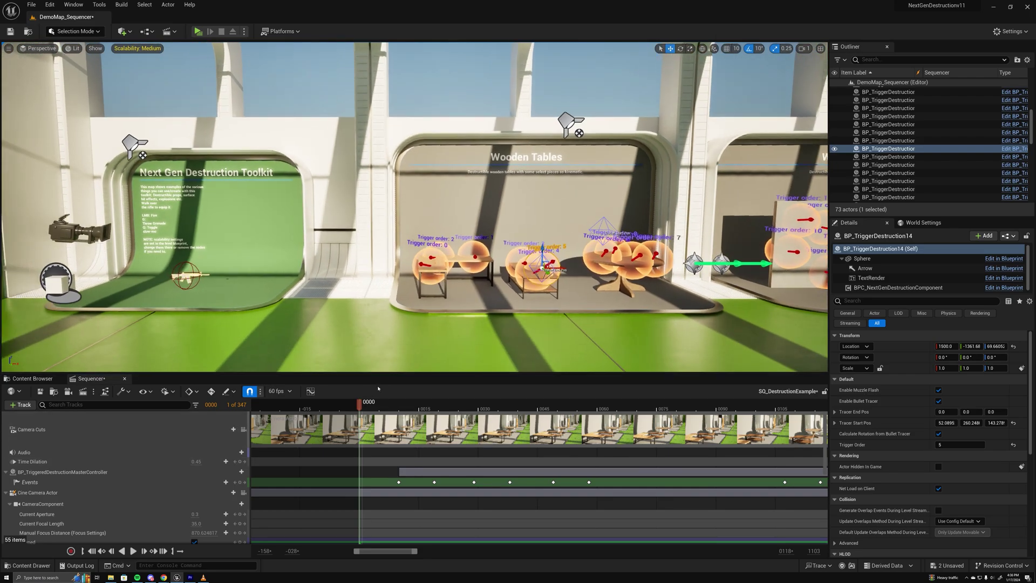
Step: Scrub the sequence to frame 64 and back to frame 5 to review its event keys
{"action": "left_click_drag", "start_coordinate": [359, 407], "coordinate": [613, 407]}
{"action": "scroll", "coordinate": [390, 404], "scroll_direction": "down", "scroll_amount": 6}
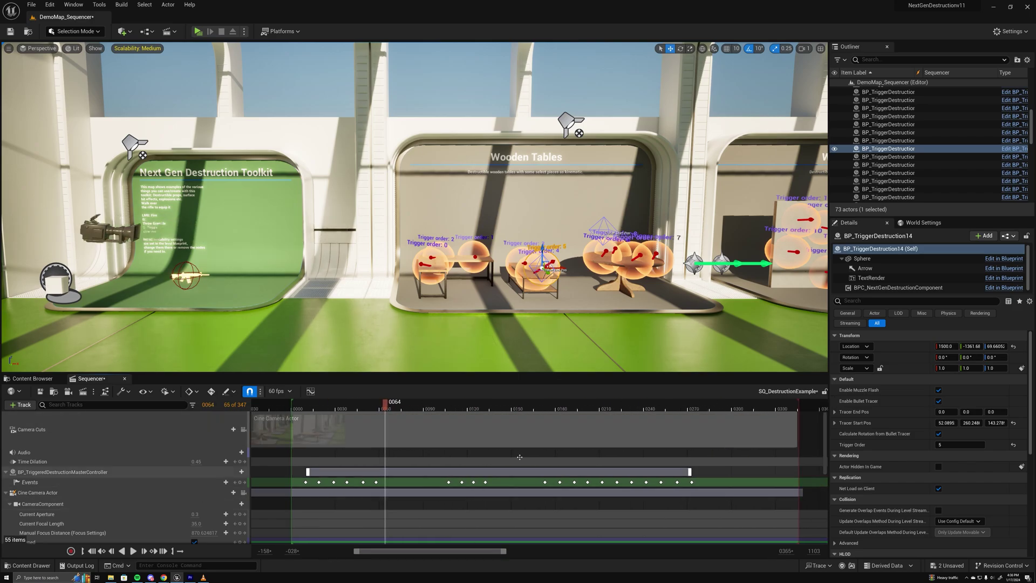
{"action": "left_click_drag", "start_coordinate": [390, 404], "coordinate": [297, 422]}
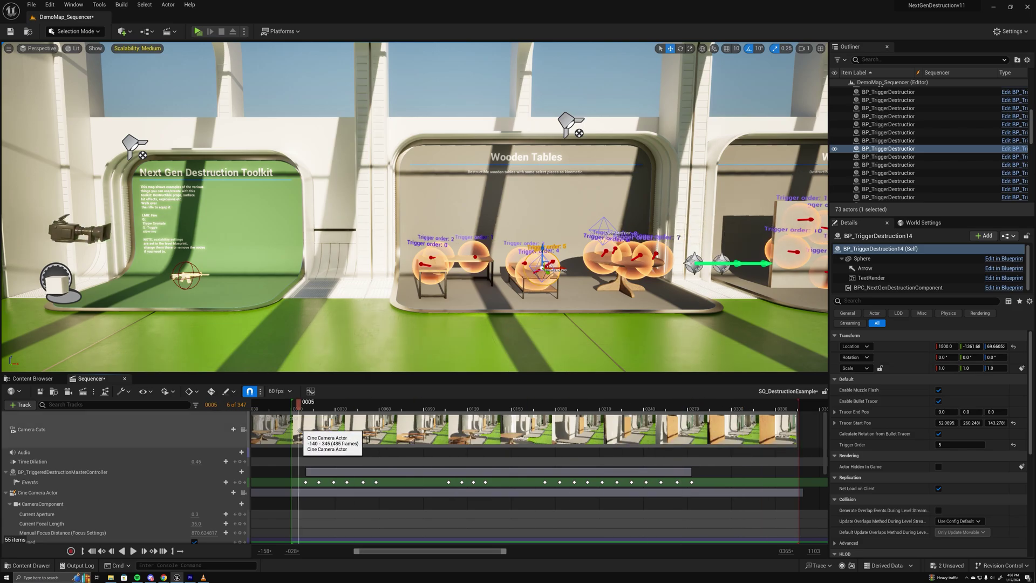
Step: Select the master controller's Events track and move the controller between the green and Wooden Tables displays, at X about 999.5
{"action": "left_click", "coordinate": [49, 484]}
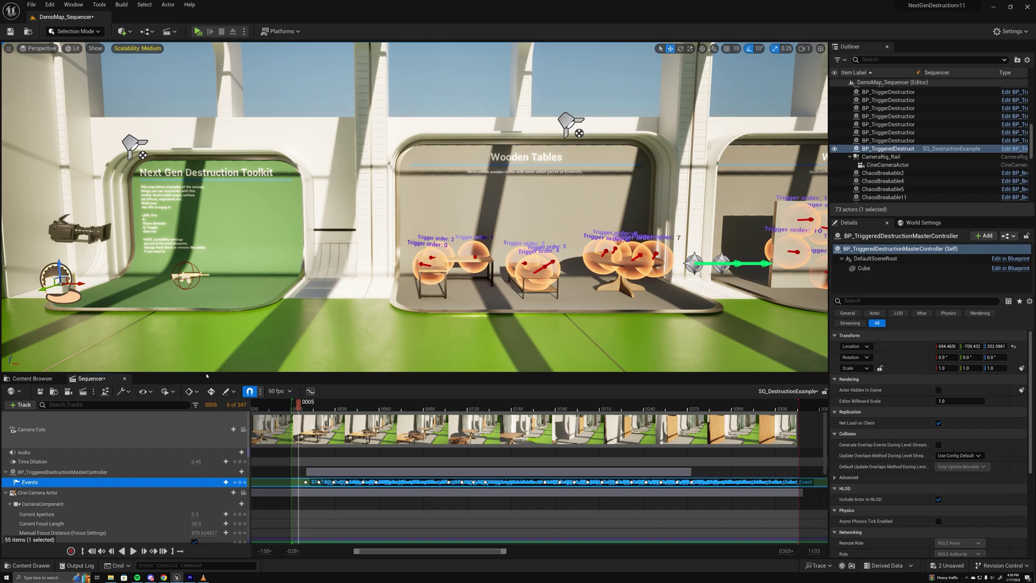
{"action": "left_click_drag", "start_coordinate": [78, 285], "coordinate": [324, 288]}
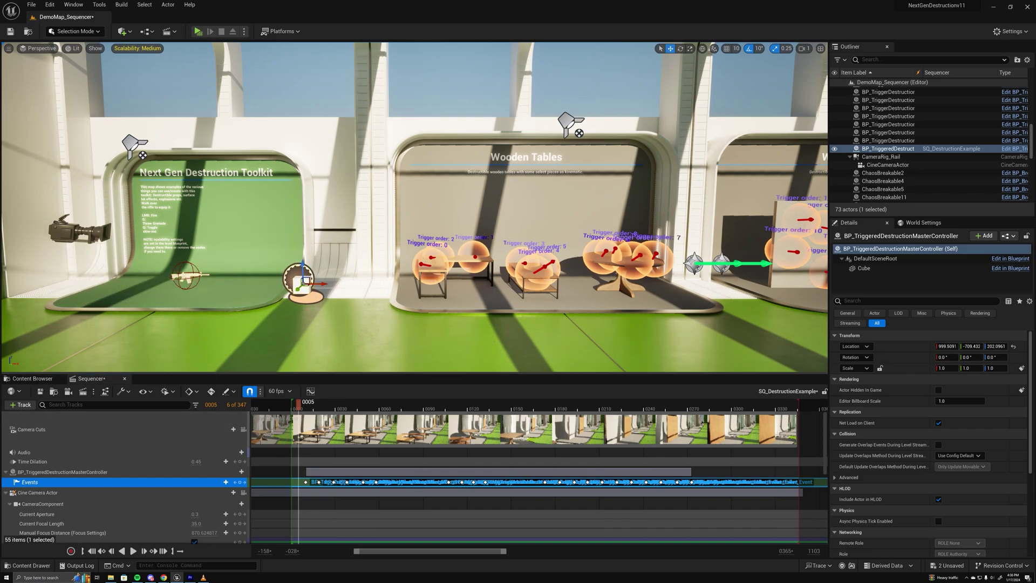
Step: Select the wooden table triggers with orders 0 to 3 individually to check their order values
{"action": "left_click", "coordinate": [454, 251]}
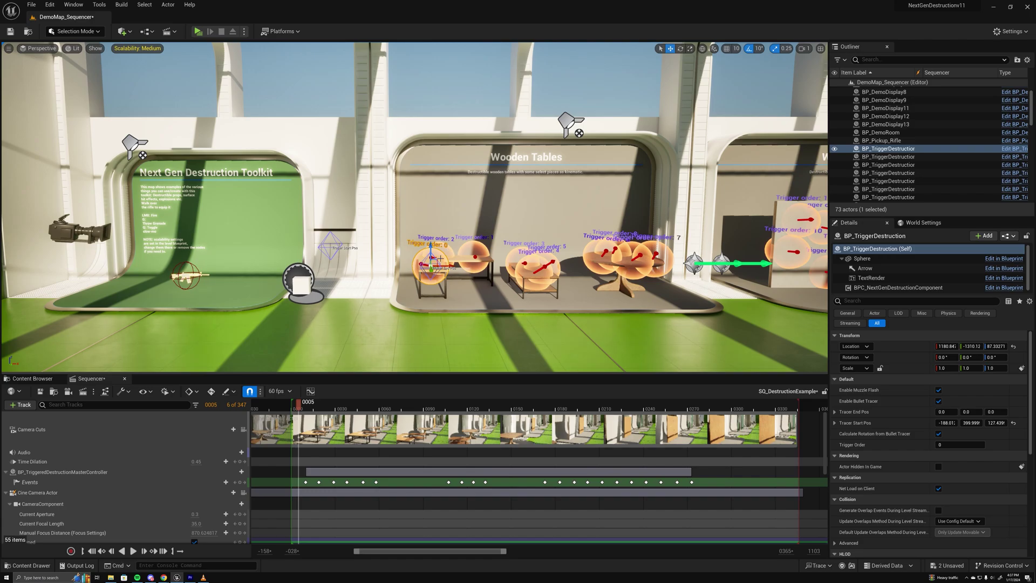
{"action": "left_click", "coordinate": [445, 265]}
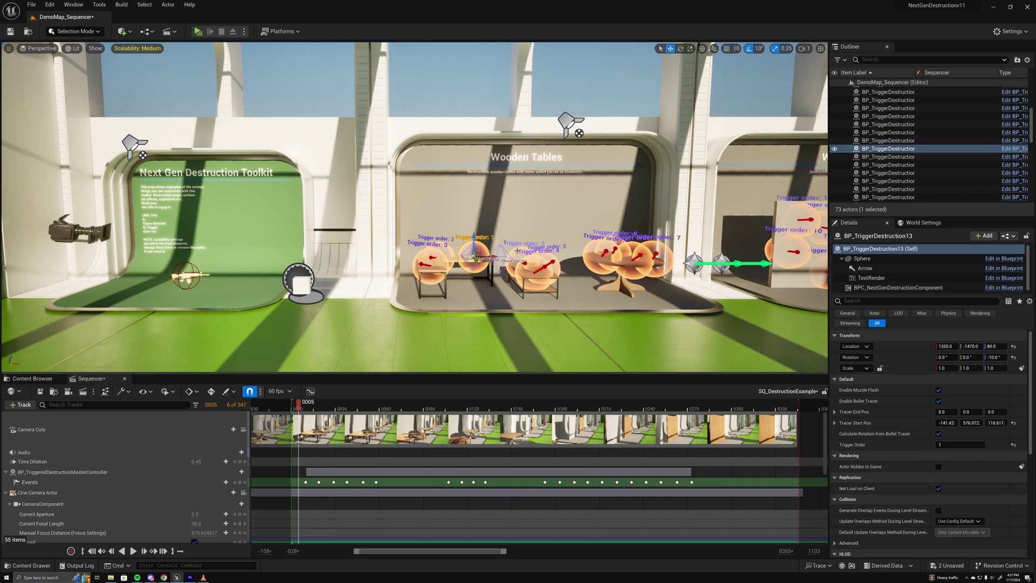
{"action": "scroll", "coordinate": [444, 265], "scroll_direction": "up", "scroll_amount": 3}
{"action": "middle_click_drag", "start_coordinate": [445, 266], "coordinate": [477, 241]}
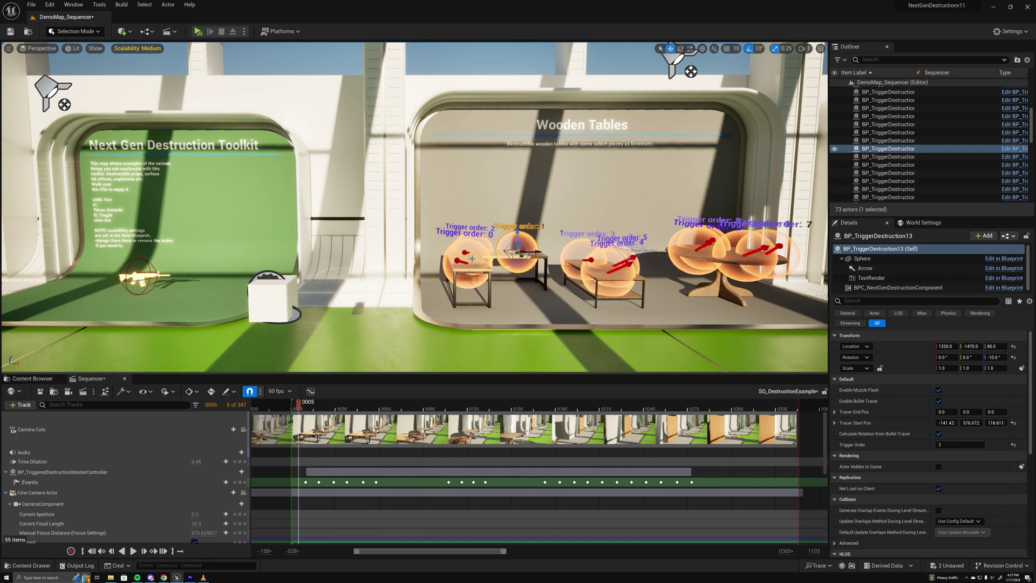
{"action": "left_click", "coordinate": [477, 241]}
{"action": "left_click", "coordinate": [517, 251]}
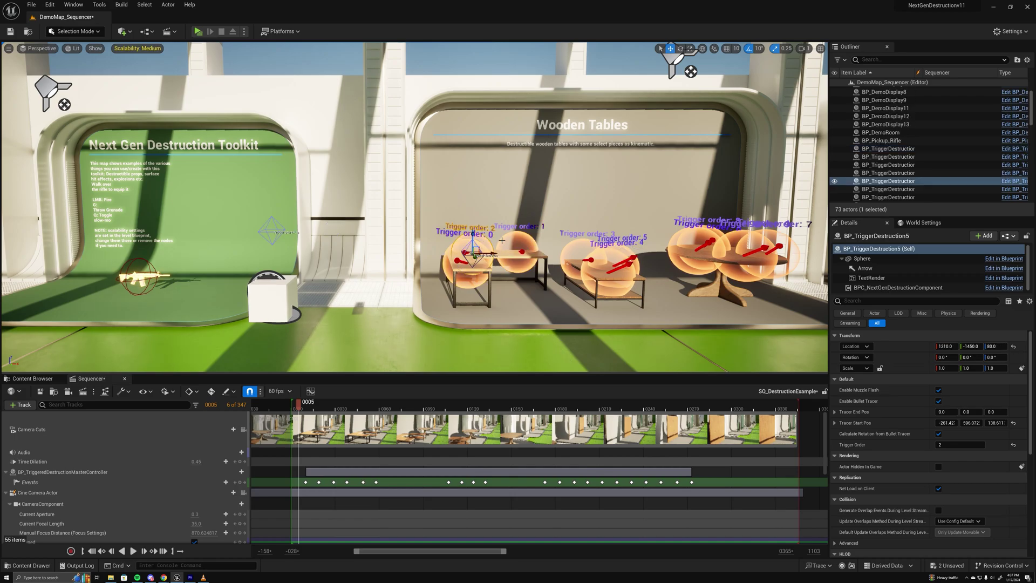
{"action": "left_click", "coordinate": [580, 258]}
{"action": "scroll", "coordinate": [580, 258], "scroll_direction": "down", "scroll_amount": 2}
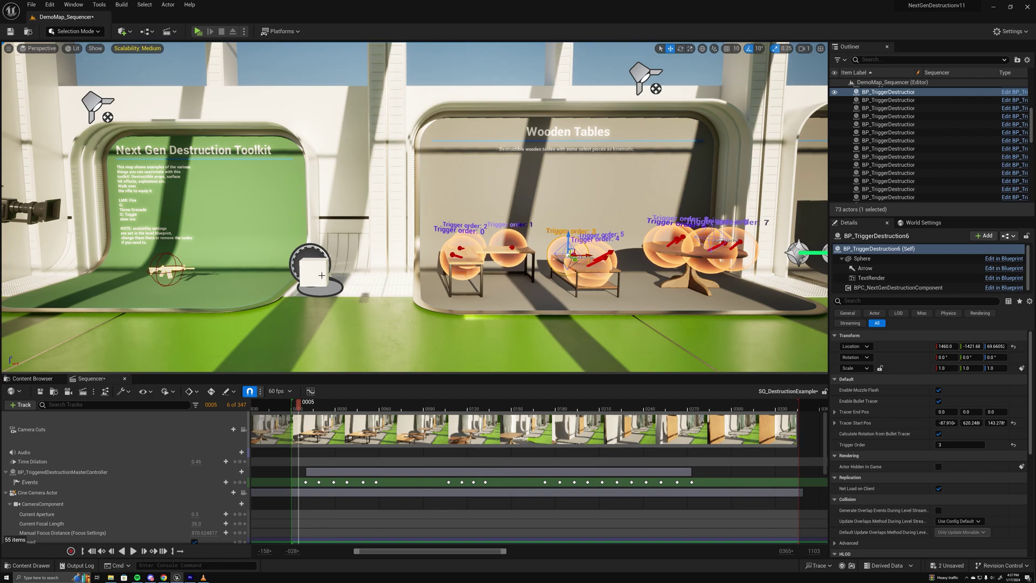
Step: Select the master controller, scrub to frame 20, and check the three triggers on the first wooden table
{"action": "left_click", "coordinate": [321, 271]}
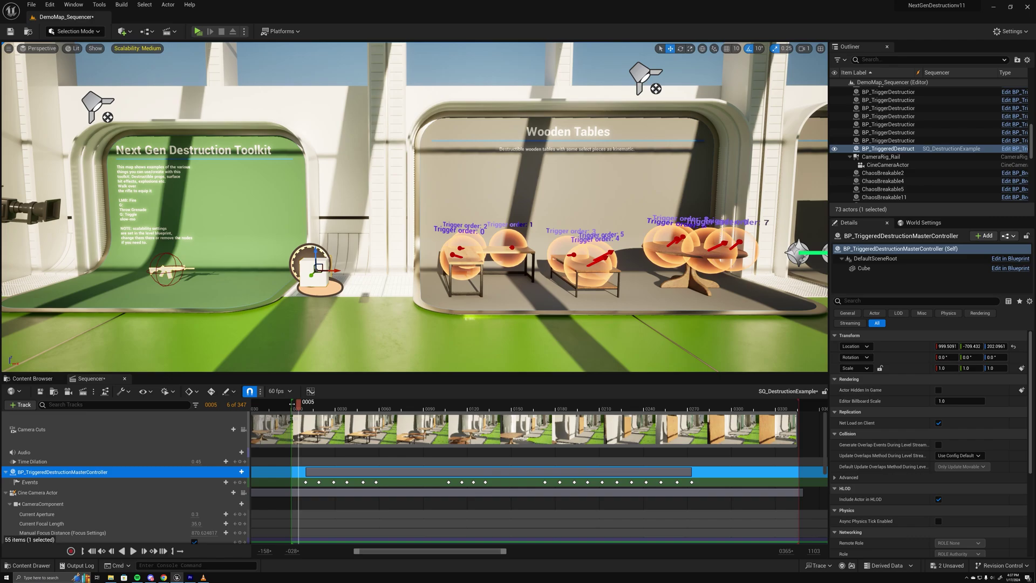
{"action": "mouse_move", "coordinate": [300, 409]}
{"action": "left_mouse_down"}
{"action": "mouse_move", "coordinate": [383, 408]}
{"action": "mouse_move", "coordinate": [321, 408]}
{"action": "left_mouse_up"}
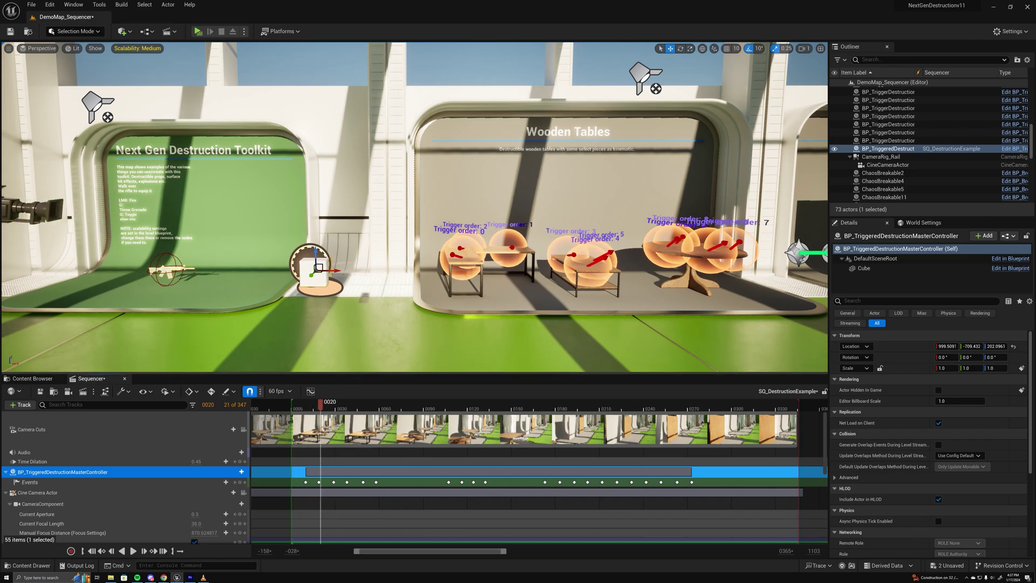
{"action": "left_click", "coordinate": [454, 255]}
{"action": "left_click", "coordinate": [474, 241]}
{"action": "left_click", "coordinate": [509, 245]}
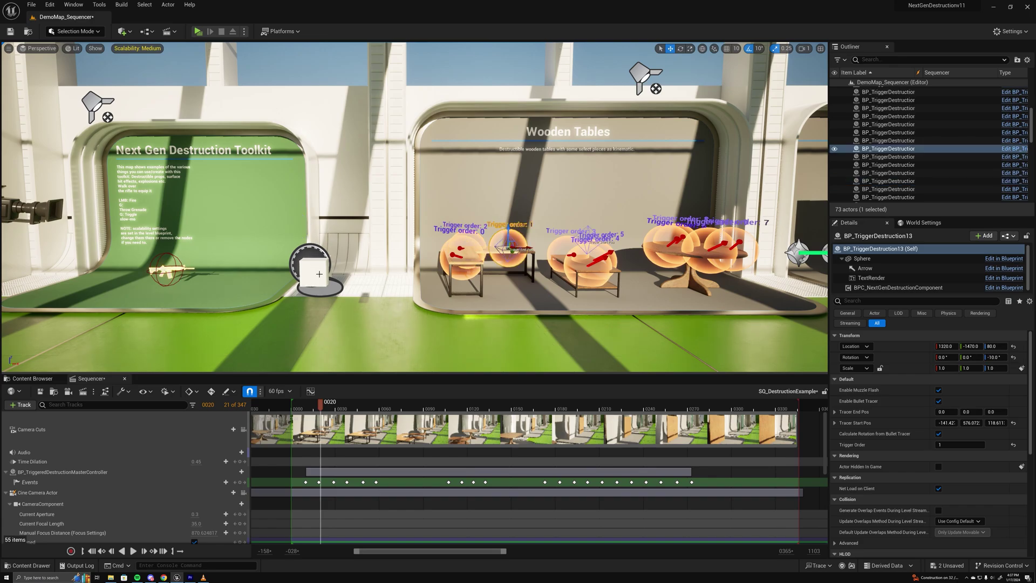
Step: Open the BP_TriggeredDestructionMasterController blueprint maximized and select the "Make array of Trigger actors in scene" comment group
{"action": "left_click", "coordinate": [304, 277]}
{"action": "key", "text": "ctrl+e"}
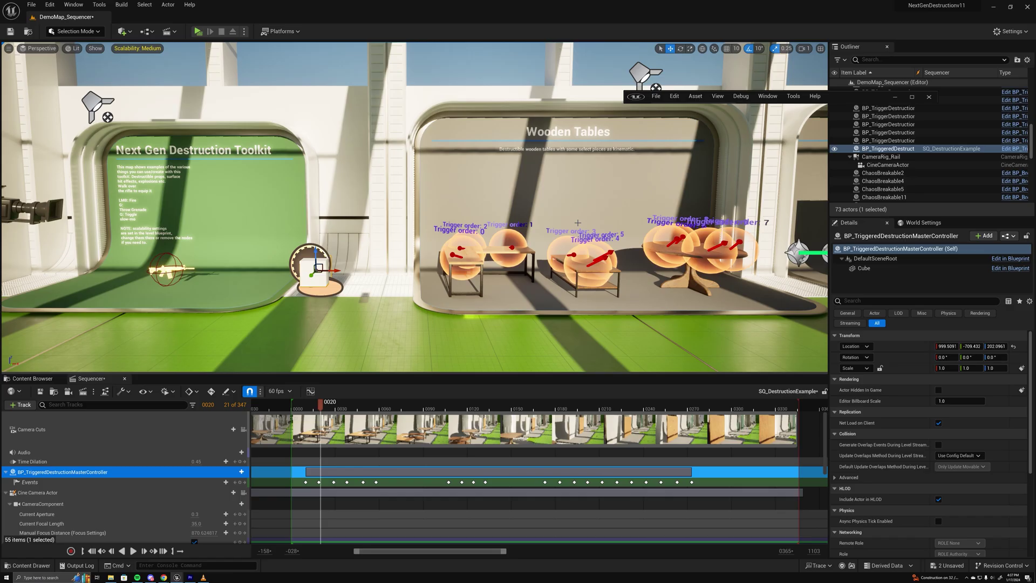
{"action": "left_click", "coordinate": [912, 97]}
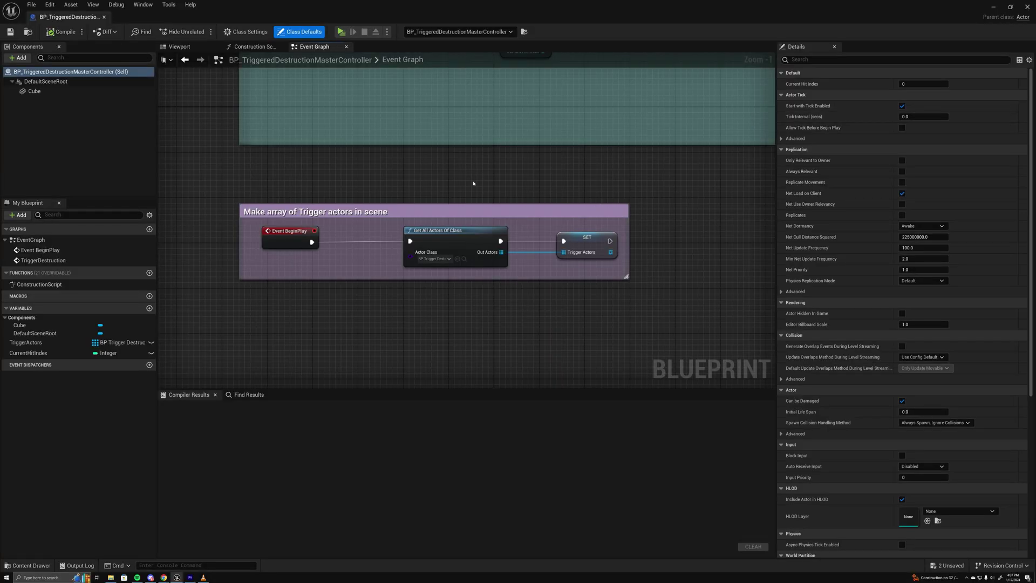
{"action": "left_click", "coordinate": [270, 212]}
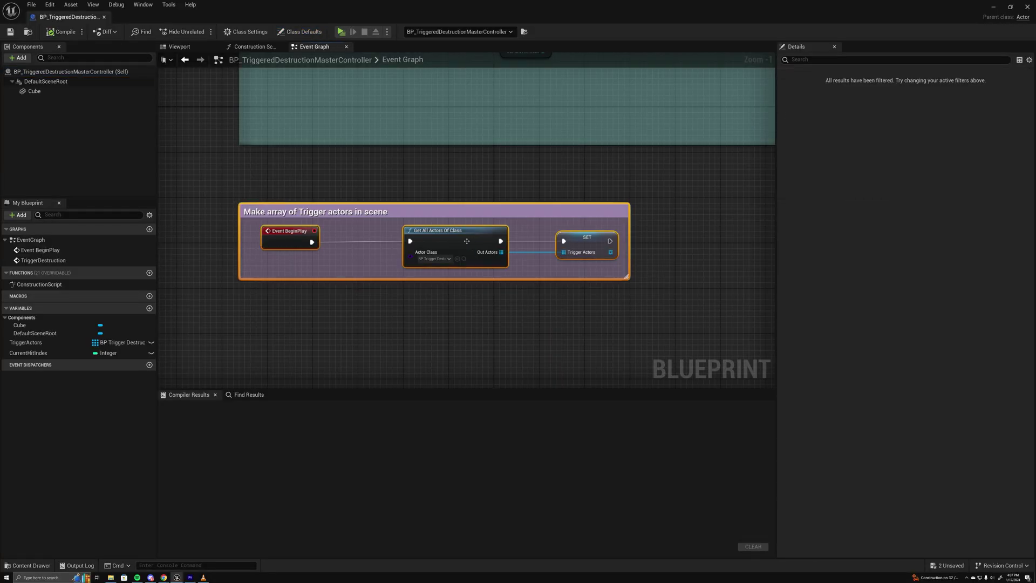
Step: Examine the green comment group's node chain, from the TriggerDestruction event through the For Each Loop to the final Trigger call
{"action": "left_click", "coordinate": [464, 183]}
{"action": "scroll", "coordinate": [467, 181], "scroll_direction": "down", "scroll_amount": 3}
{"action": "right_click_drag", "start_coordinate": [468, 170], "coordinate": [396, 322]}
{"action": "scroll", "coordinate": [372, 291], "scroll_direction": "up", "scroll_amount": 1}
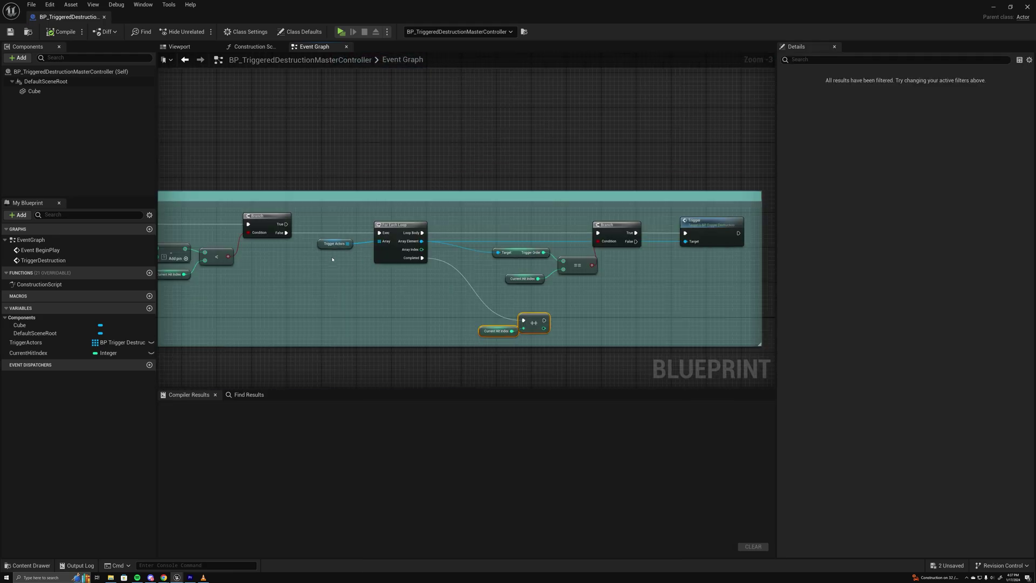
{"action": "left_click", "coordinate": [704, 222]}
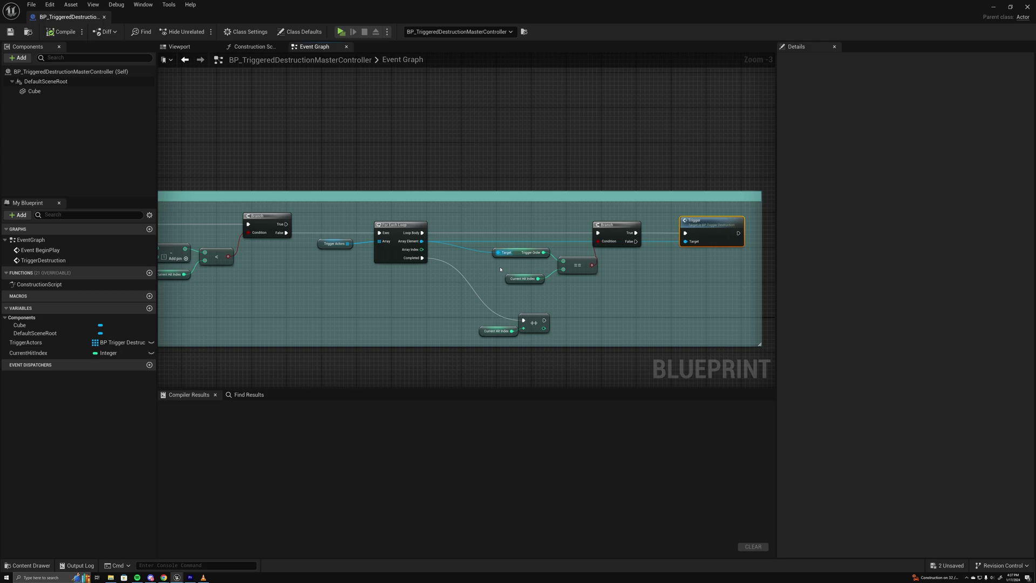
{"action": "right_click_drag", "start_coordinate": [494, 276], "coordinate": [562, 251]}
{"action": "left_click", "coordinate": [579, 252]}
{"action": "scroll", "coordinate": [501, 73], "scroll_direction": "down", "scroll_amount": 1}
{"action": "left_click", "coordinate": [493, 102]}
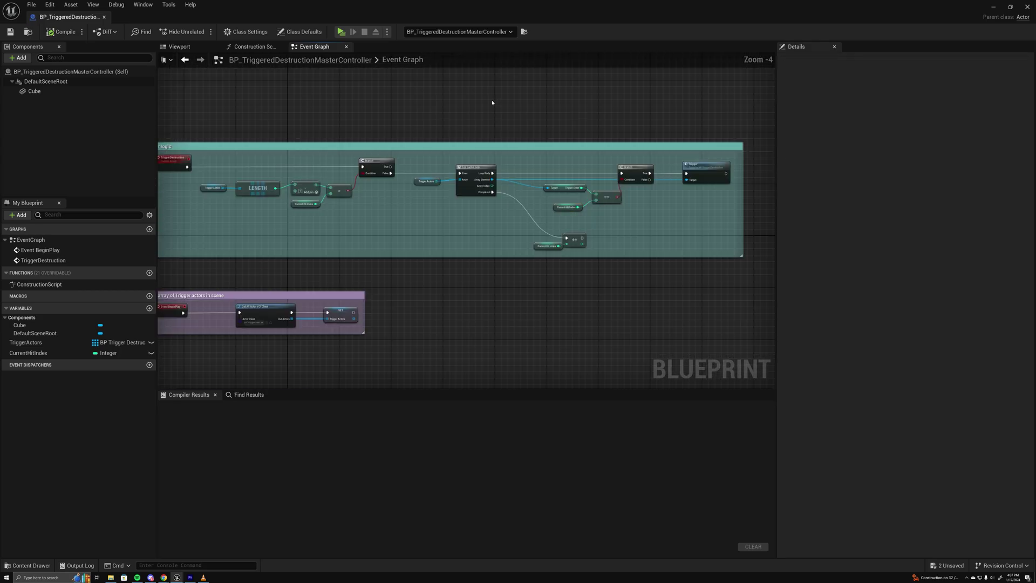
{"action": "right_click_drag", "start_coordinate": [493, 102], "coordinate": [528, 147]}
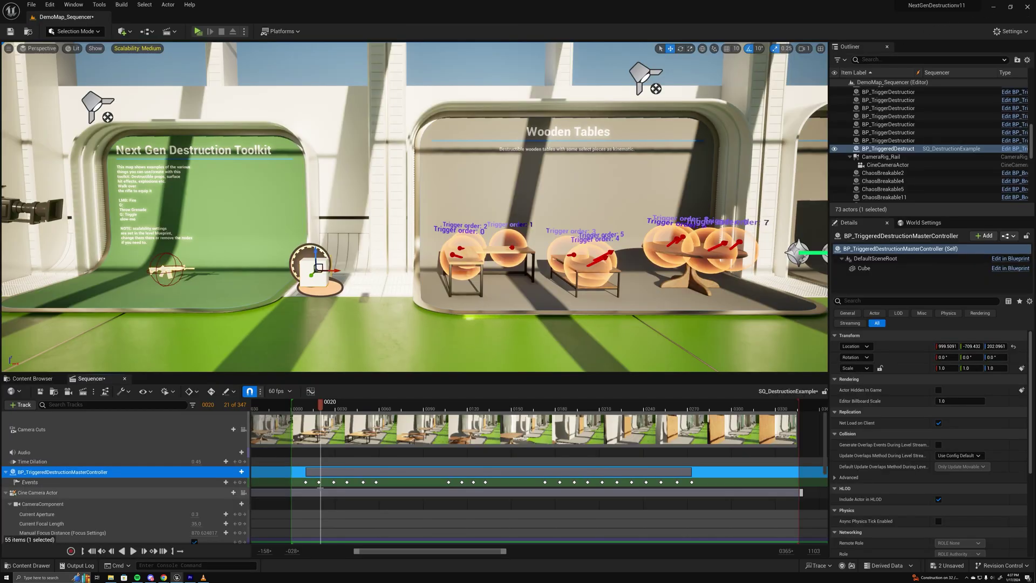
Step: Step the level sequence forward to frame 21 and inspect the order 0 trigger on the first wooden table
{"action": "key", "text": "Right"}
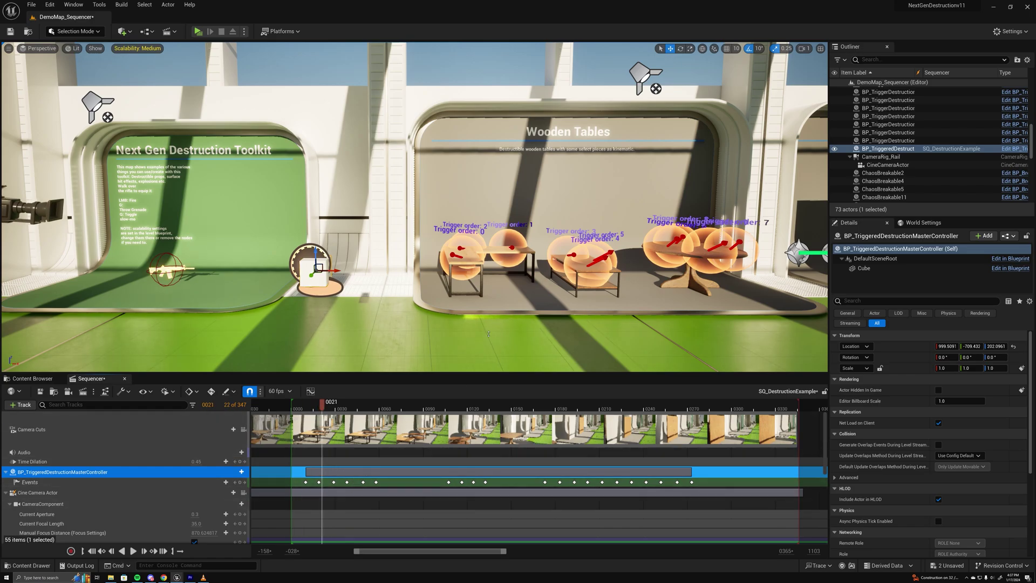
{"action": "left_click", "coordinate": [488, 246]}
{"action": "scroll", "coordinate": [542, 243], "scroll_direction": "up", "scroll_amount": 2}
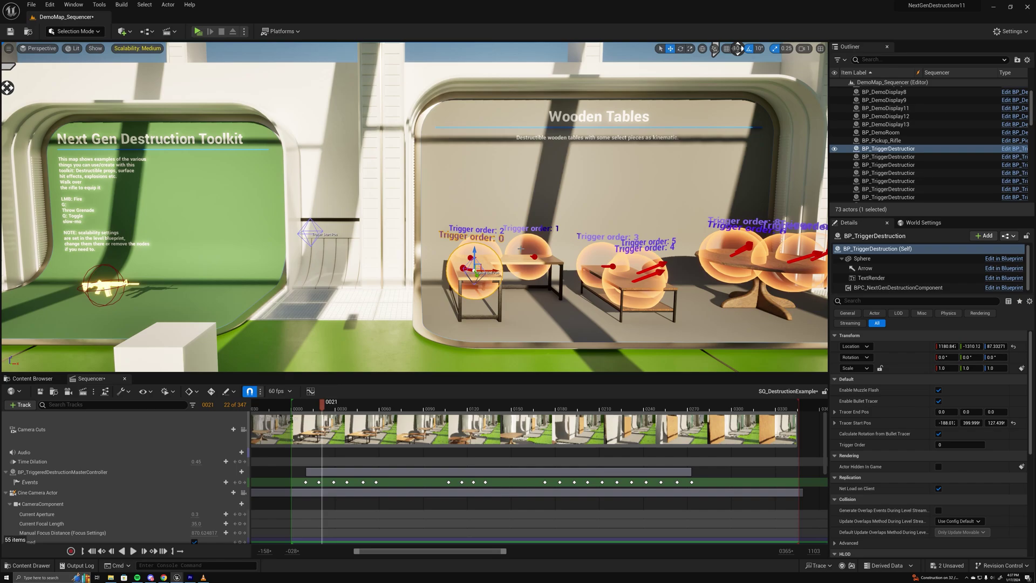
{"action": "scroll", "coordinate": [603, 246], "scroll_direction": "down", "scroll_amount": 2}
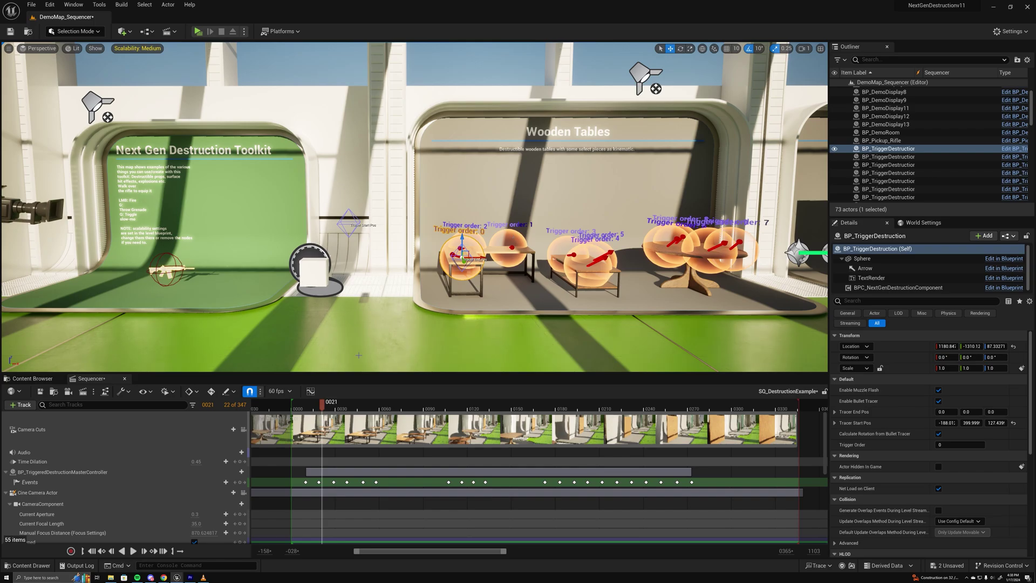
Step: Scrub the sequence to frame 7, view the master controller's available track types, and select its Events track
{"action": "left_click_drag", "start_coordinate": [320, 408], "coordinate": [303, 406]}
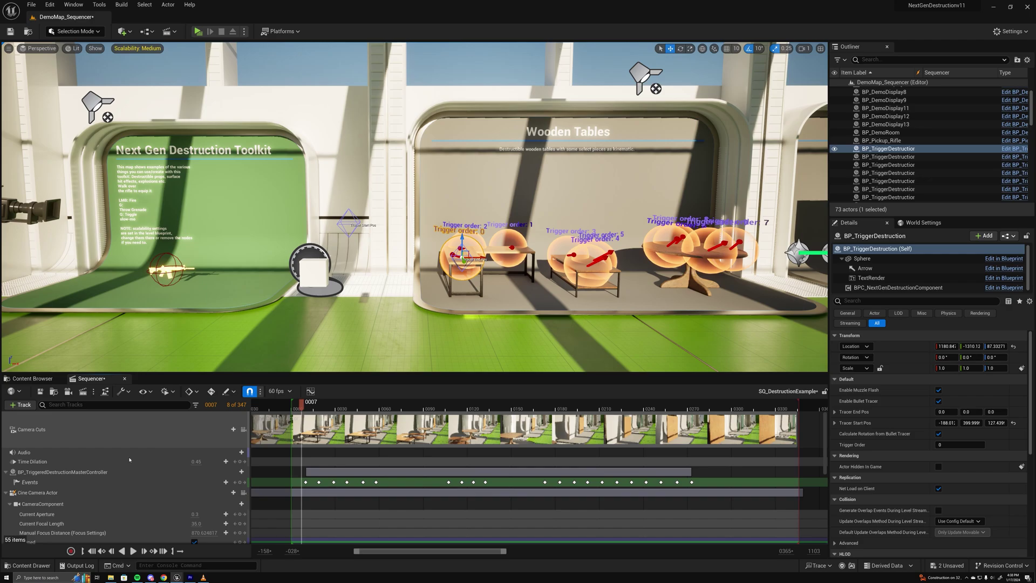
{"action": "scroll", "coordinate": [243, 451], "scroll_direction": "down", "scroll_amount": 2}
{"action": "scroll", "coordinate": [243, 451], "scroll_direction": "up", "scroll_amount": 2}
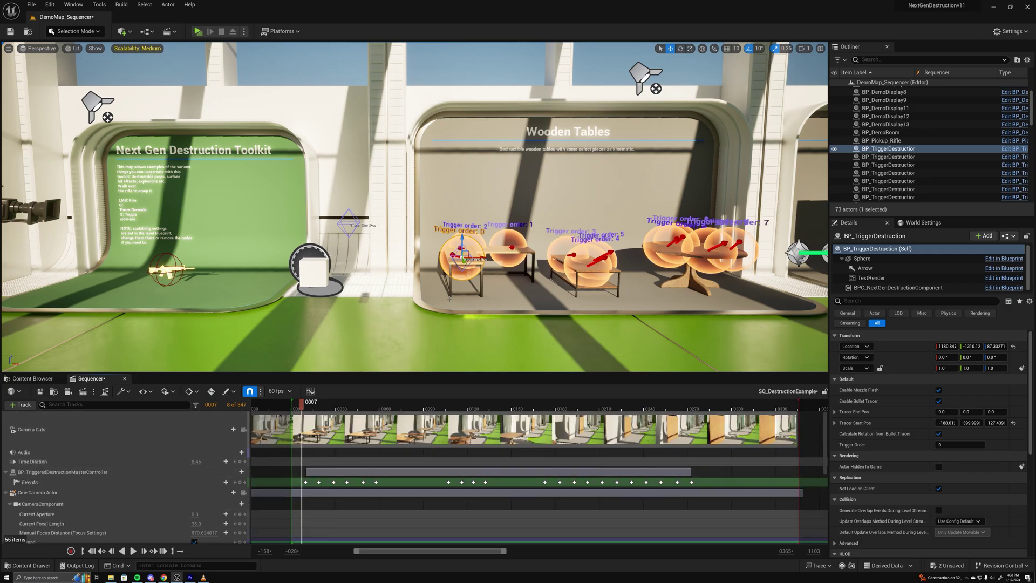
{"action": "left_click", "coordinate": [141, 474]}
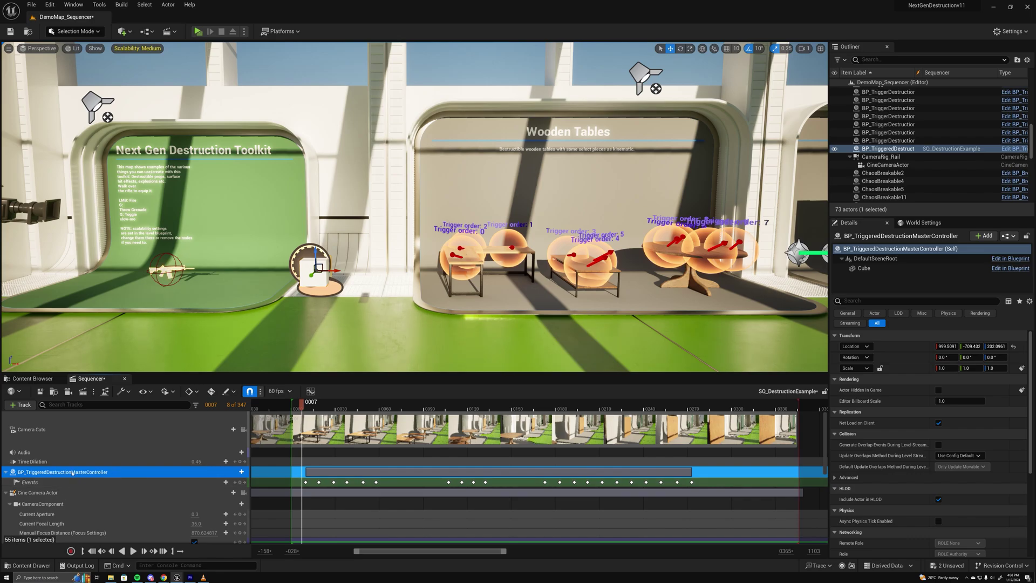
{"action": "right_click", "coordinate": [159, 471]}
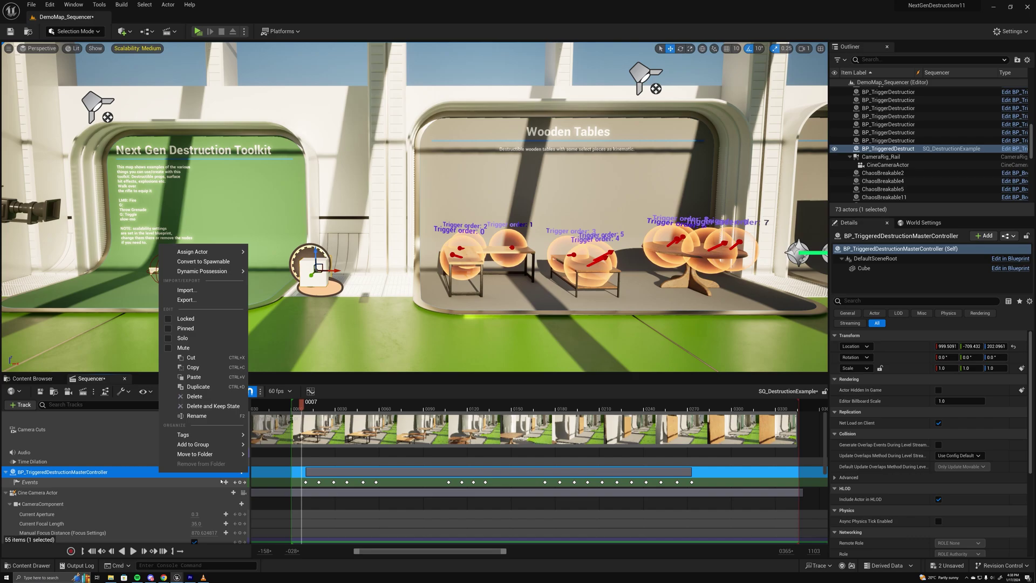
{"action": "left_click", "coordinate": [222, 481]}
{"action": "left_click", "coordinate": [241, 471]}
{"action": "mouse_move", "coordinate": [274, 416]}
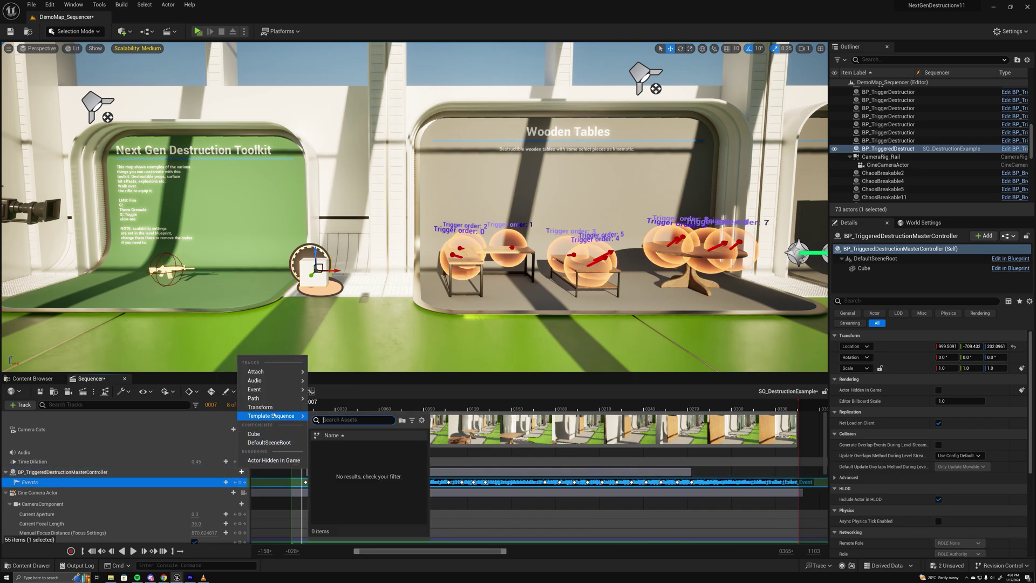
{"action": "left_click", "coordinate": [67, 480]}
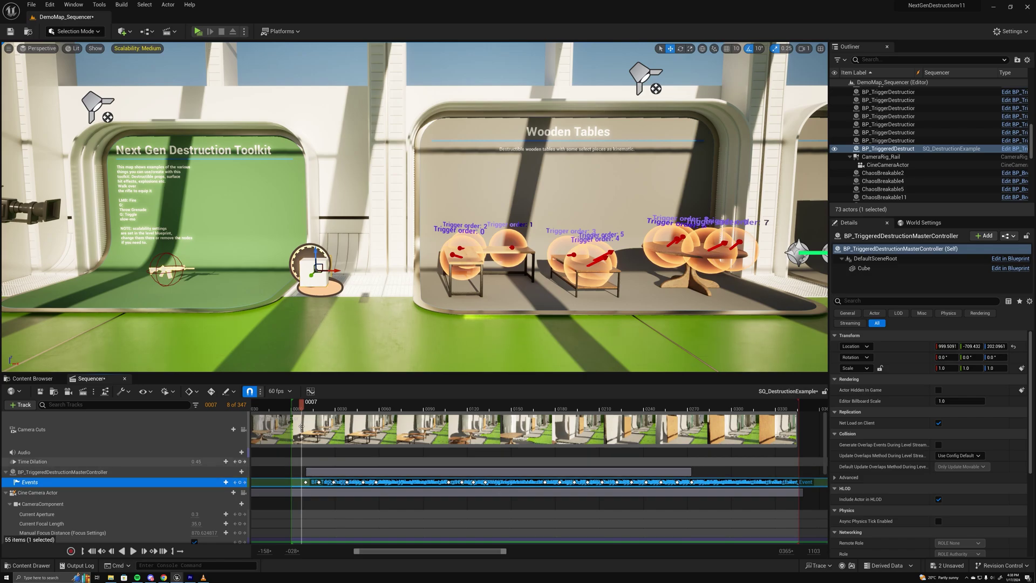
Step: Zoom the timeline to the early event keys and add a new key on the Events track at frame 77
{"action": "left_click_drag", "start_coordinate": [302, 405], "coordinate": [344, 404]}
{"action": "left_click_drag", "start_coordinate": [504, 551], "coordinate": [391, 553]}
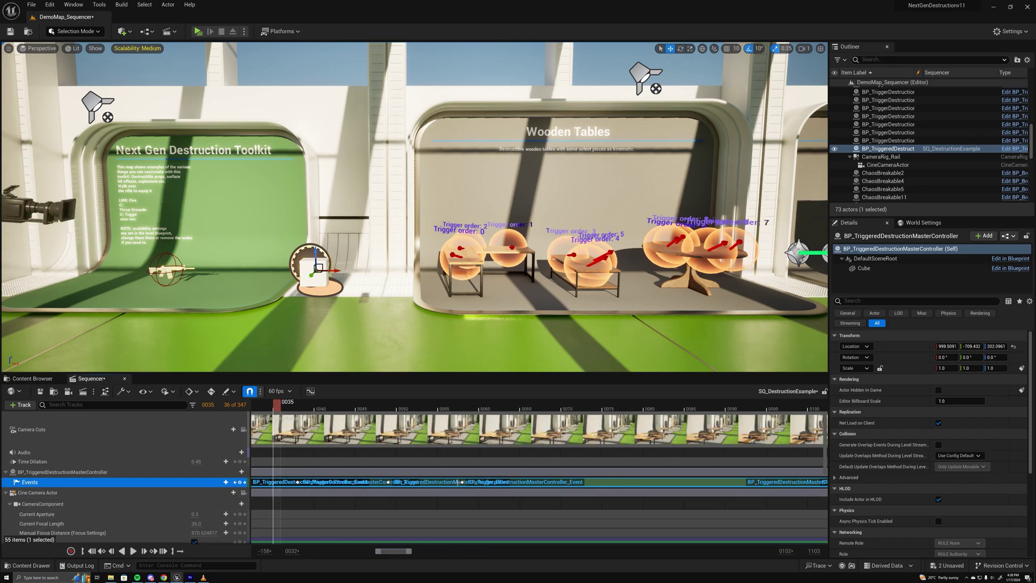
{"action": "left_click", "coordinate": [466, 405]}
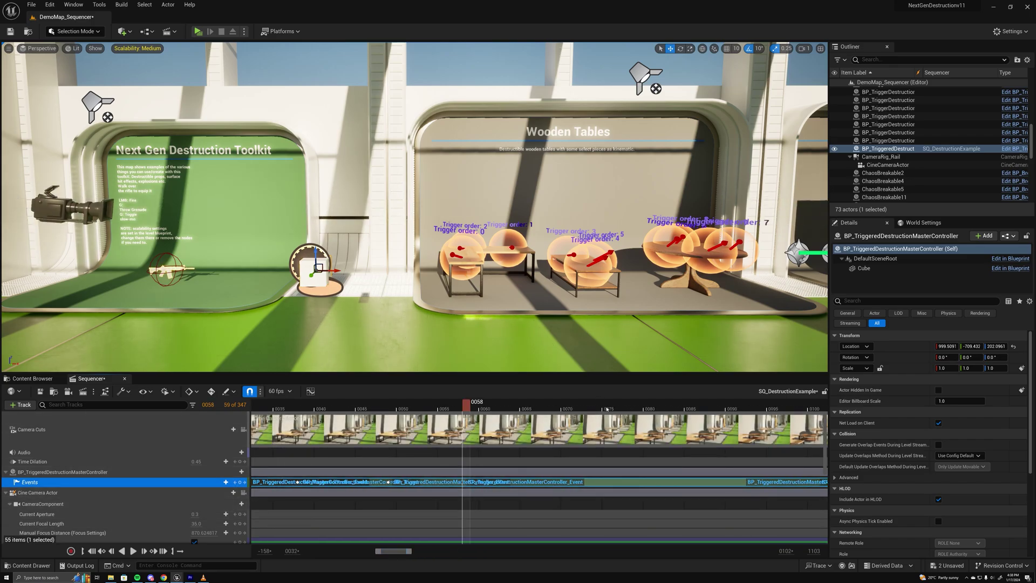
{"action": "left_click", "coordinate": [637, 406]}
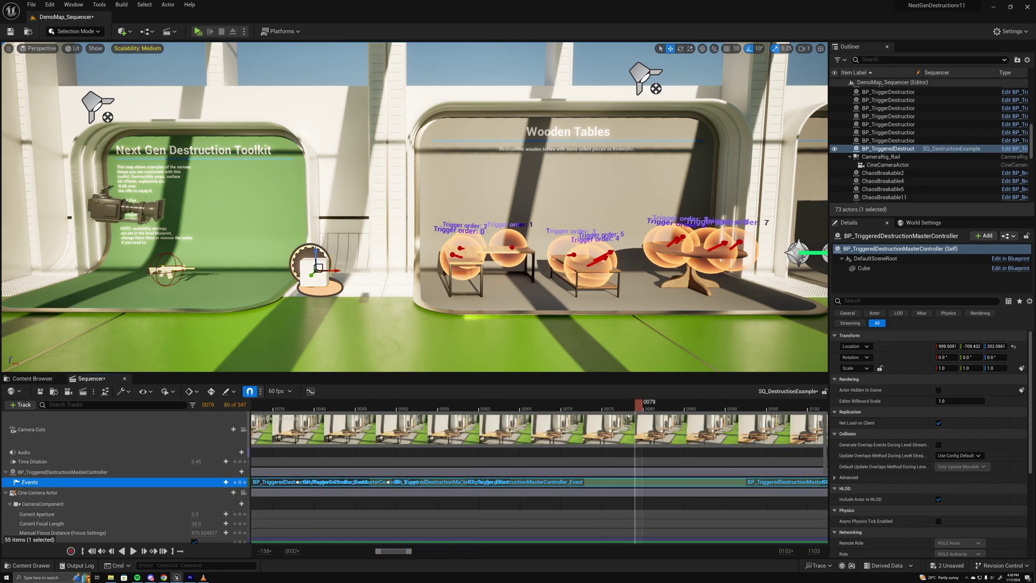
{"action": "right_click", "coordinate": [621, 482]}
{"action": "mouse_move", "coordinate": [661, 367]}
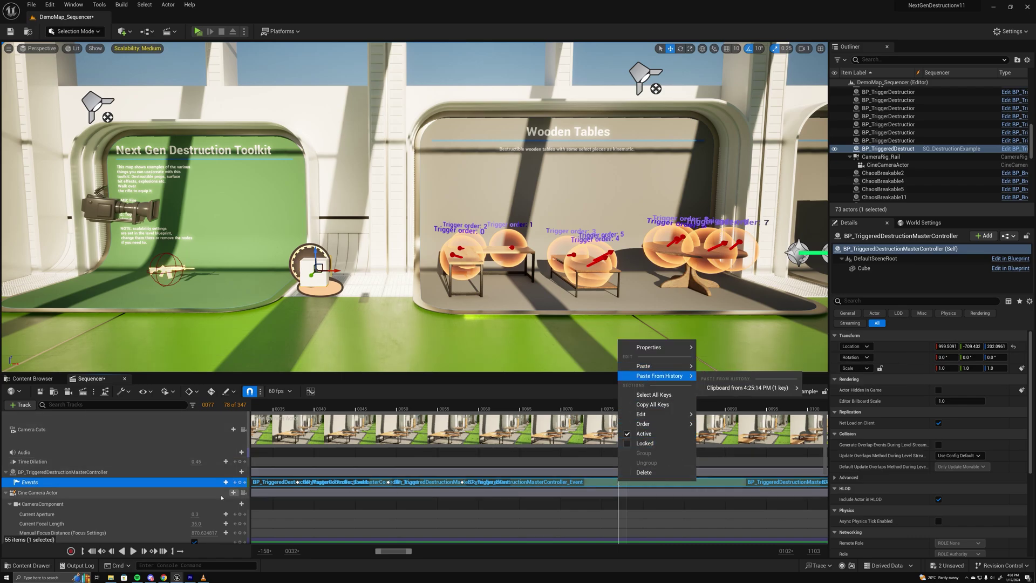
{"action": "left_click", "coordinate": [239, 483]}
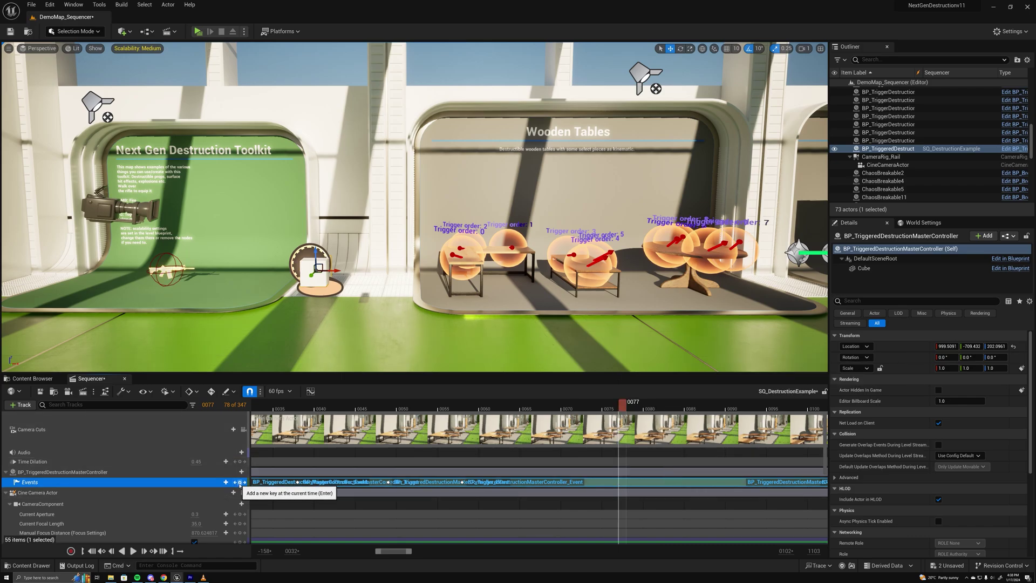
Step: Open the Quick Bind functions for the frame 77 key's endpoint and search them for "trigger"
{"action": "right_click", "coordinate": [621, 482]}
{"action": "mouse_move", "coordinate": [653, 396]}
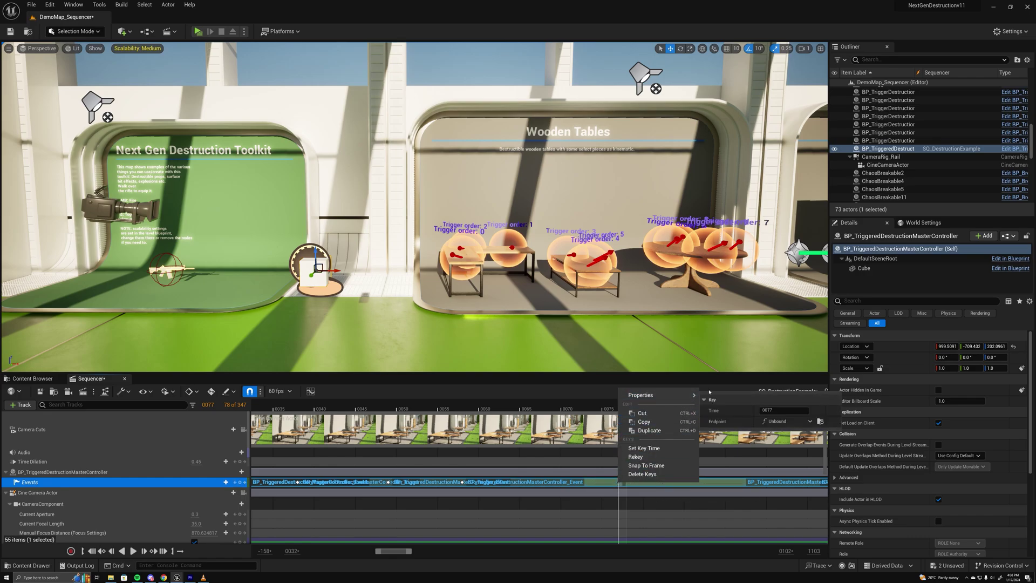
{"action": "left_click", "coordinate": [785, 421]}
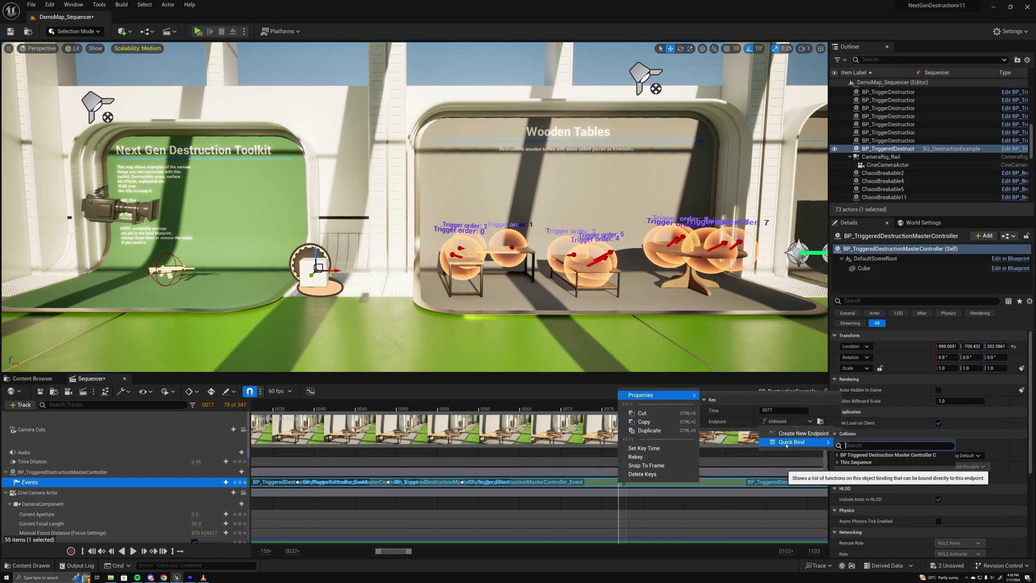
{"action": "mouse_move", "coordinate": [805, 442]}
{"action": "left_click", "coordinate": [839, 462]}
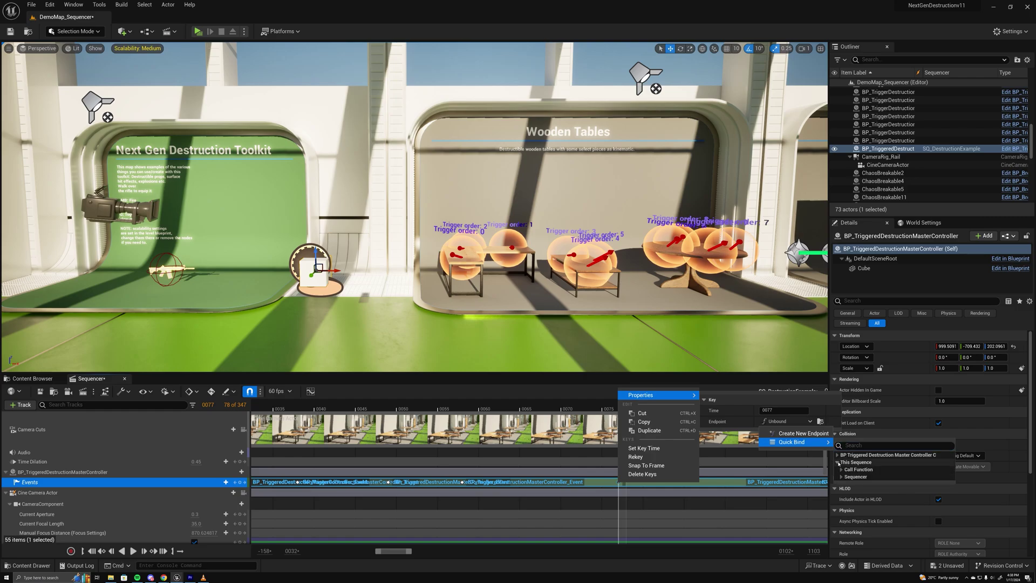
{"action": "left_click", "coordinate": [842, 469]}
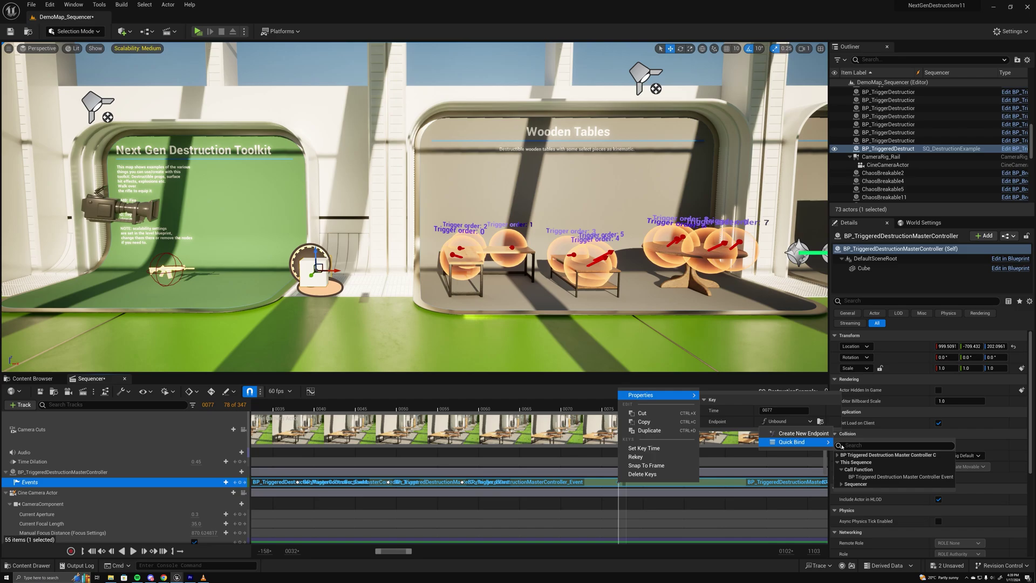
{"action": "left_click", "coordinate": [837, 455]}
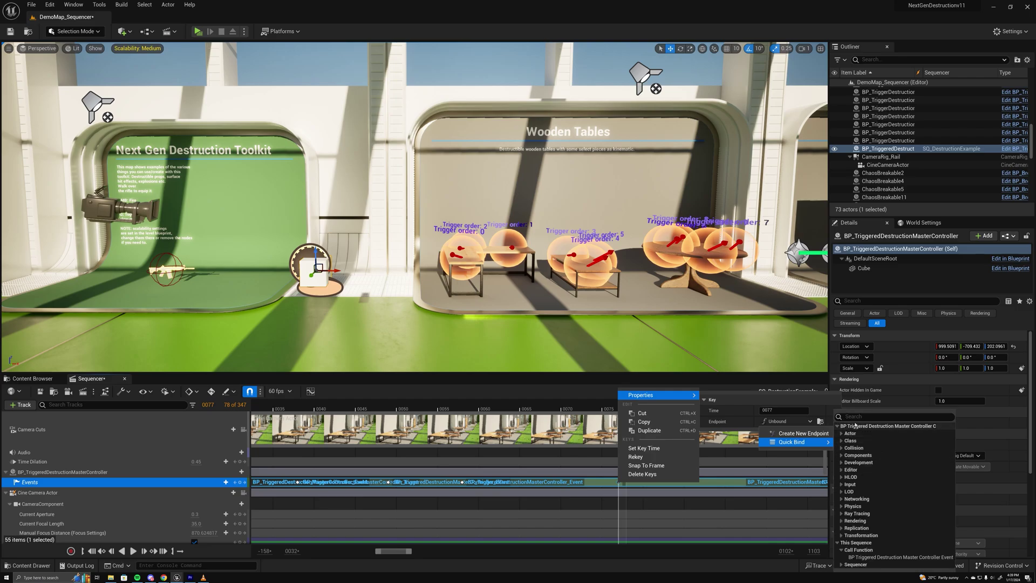
{"action": "left_click", "coordinate": [866, 417]}
{"action": "type", "text": "trigger"}
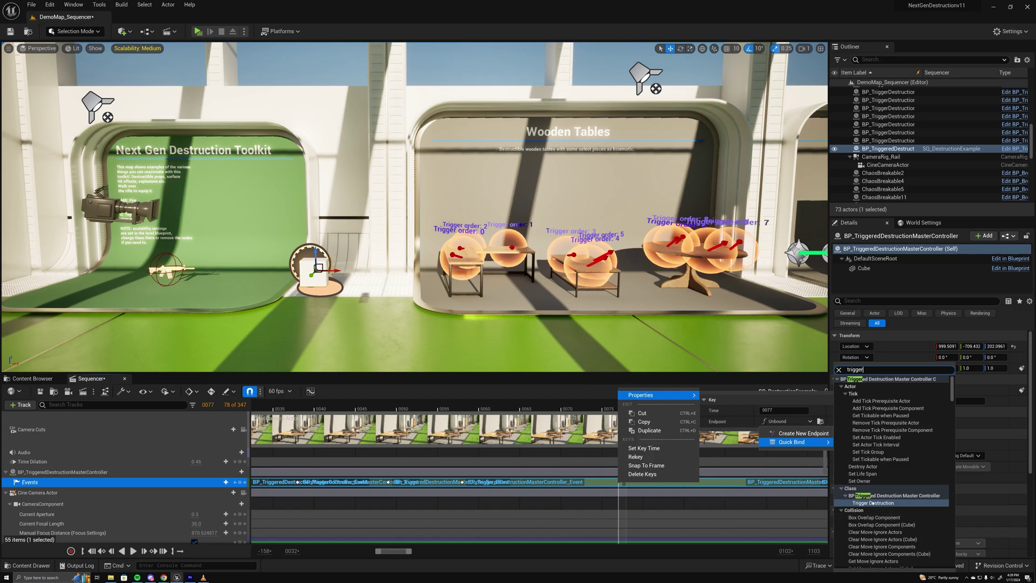
Step: Bind the frame 77 key to the sequence's BP Triggered Destruction Master Controller Event function, and close the director blueprint
{"action": "left_click", "coordinate": [838, 369]}
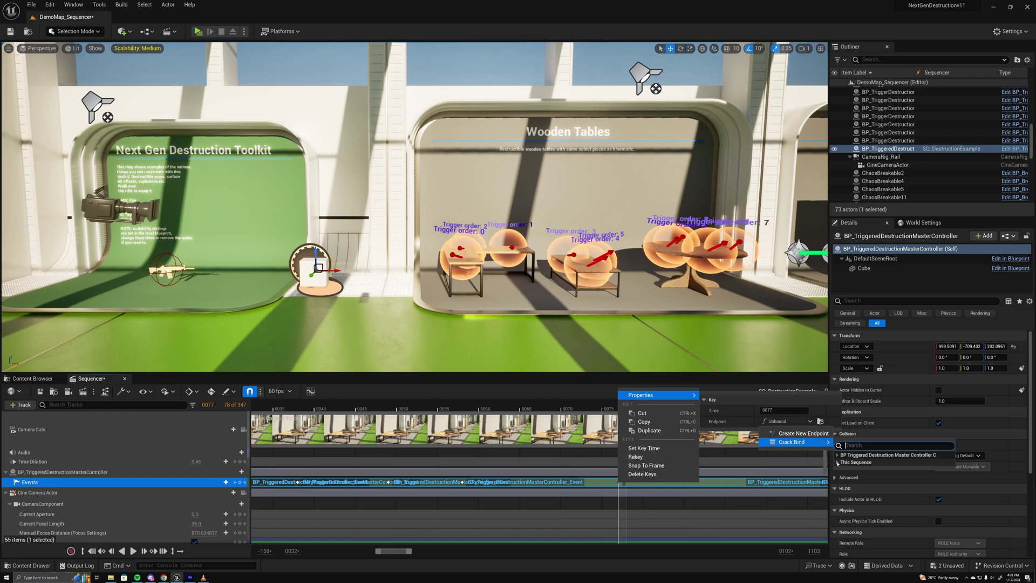
{"action": "left_click", "coordinate": [856, 462]}
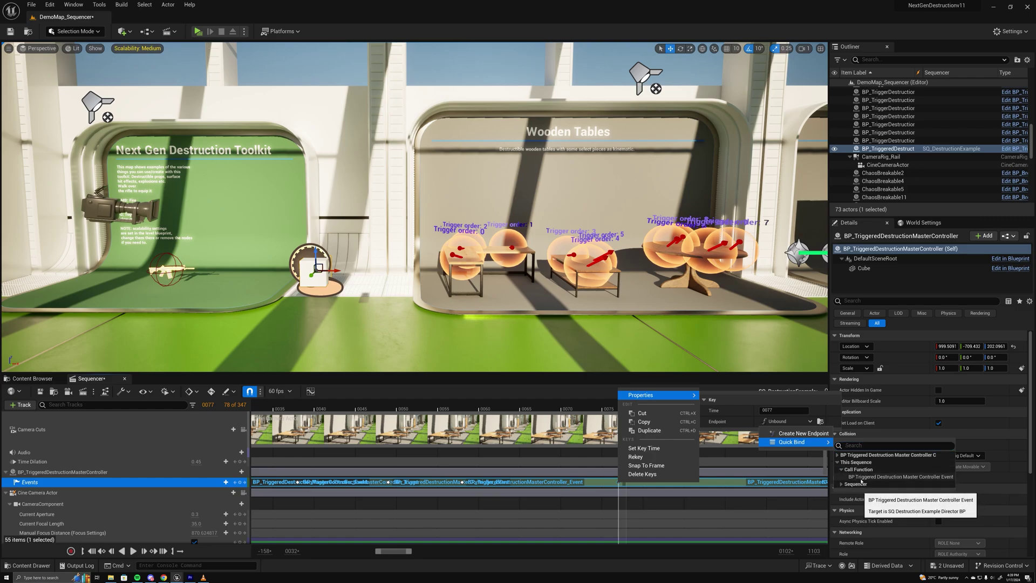
{"action": "left_click", "coordinate": [861, 478]}
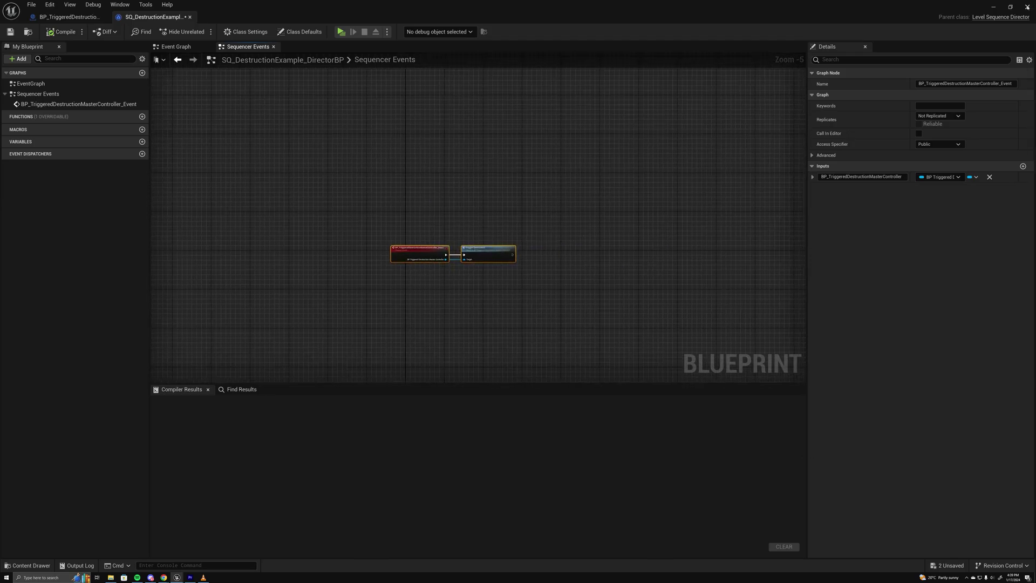
{"action": "left_click", "coordinate": [1028, 7]}
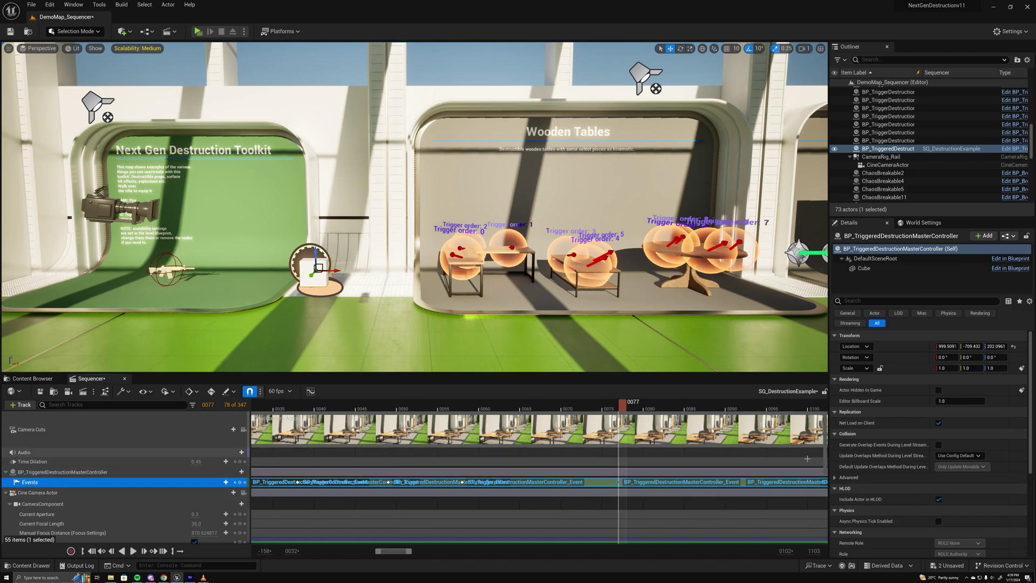
Step: Delete the event key at frame 77 and scrub the sequence back to frame 58
{"action": "key", "text": "Delete"}
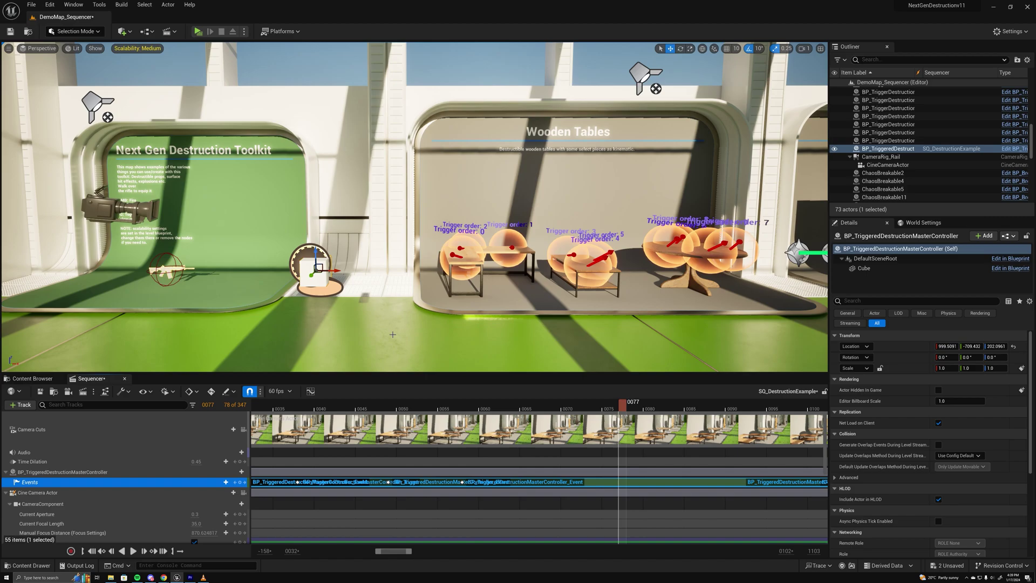
{"action": "right_click_drag", "start_coordinate": [376, 313], "coordinate": [410, 318]}
{"action": "scroll", "coordinate": [377, 313], "scroll_direction": "down", "scroll_amount": 3}
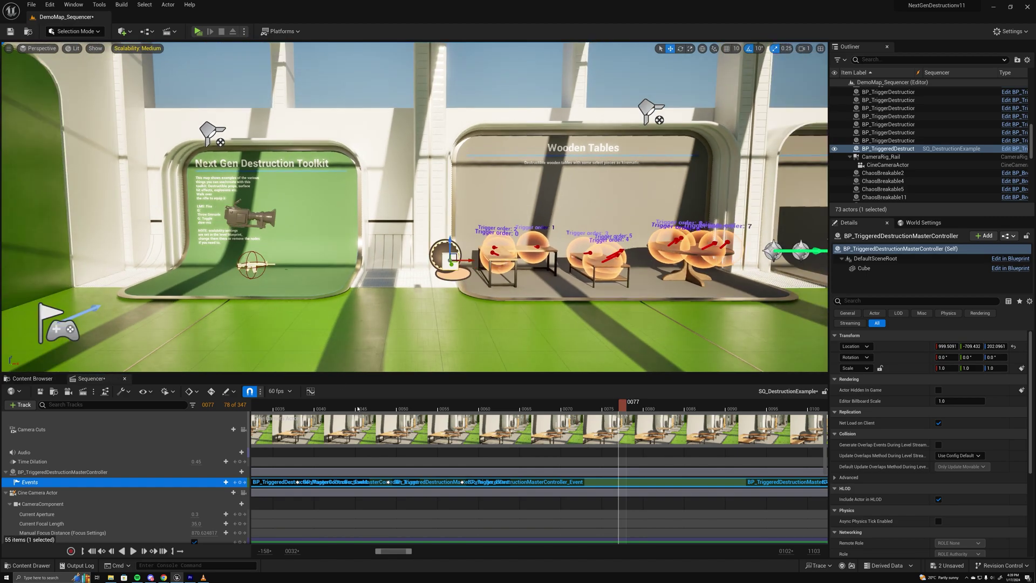
{"action": "left_click_drag", "start_coordinate": [357, 409], "coordinate": [464, 409]}
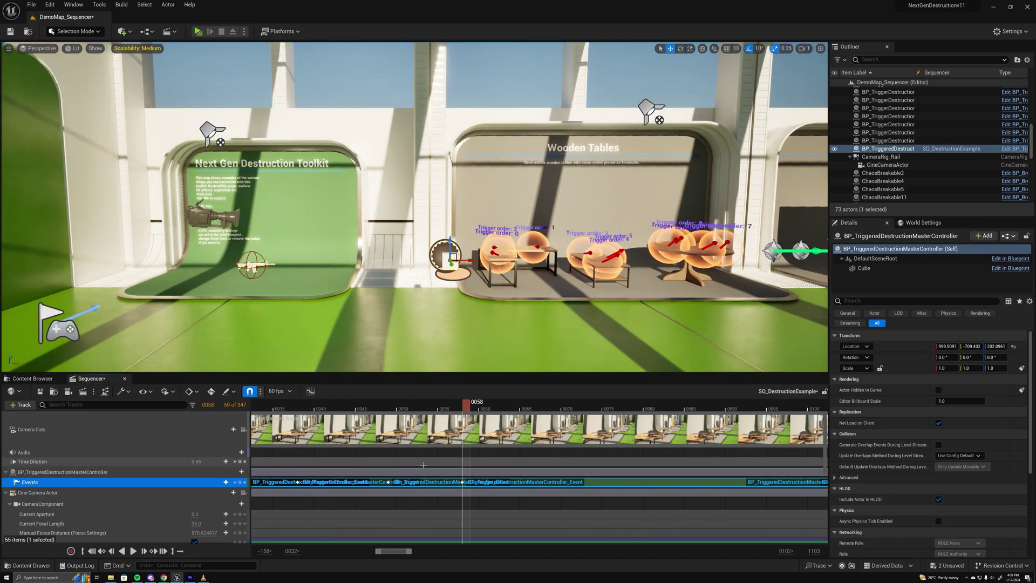
Step: Open the project's plugins list and search for "movie re" to check the Movie Render Queue plugin
{"action": "right_click_drag", "start_coordinate": [606, 331], "coordinate": [750, 303]}
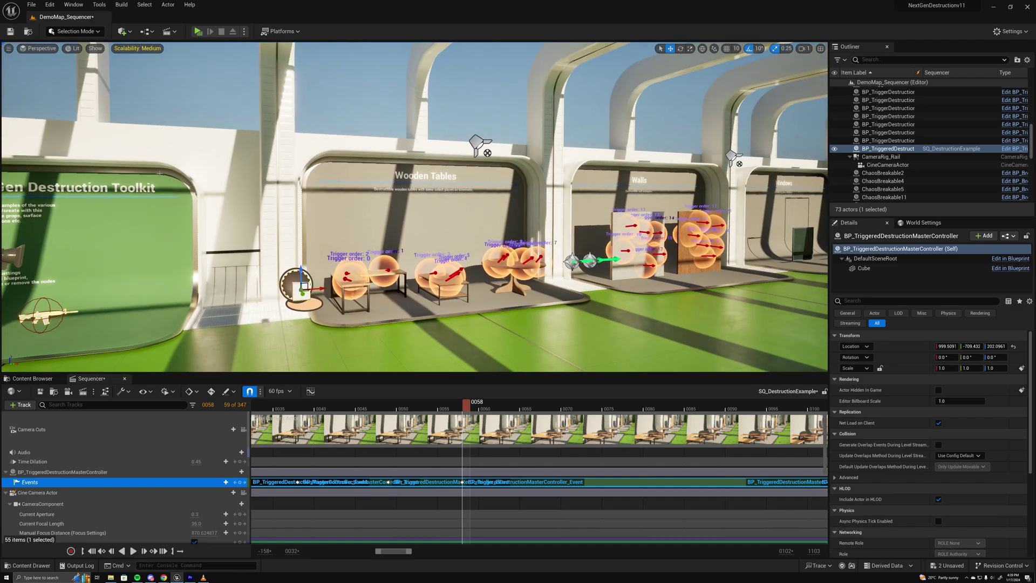
{"action": "right_click_drag", "start_coordinate": [160, 173], "coordinate": [86, 189]}
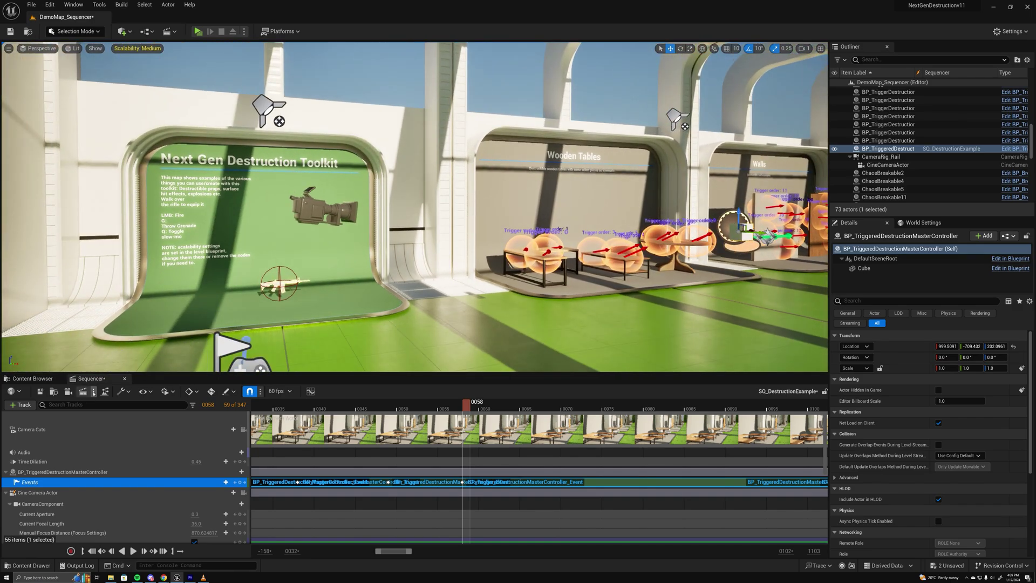
{"action": "left_click", "coordinate": [50, 4]}
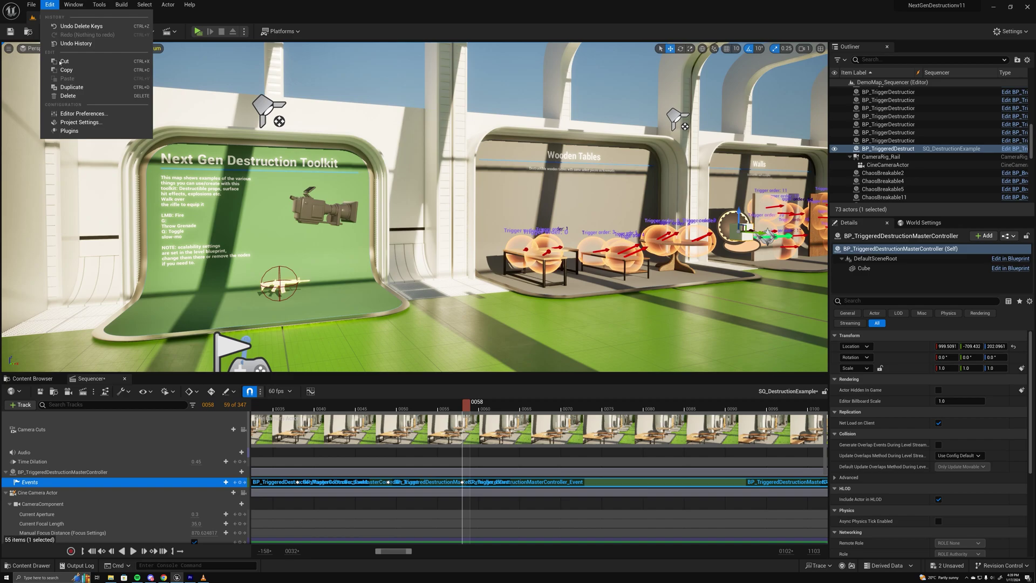
{"action": "left_click", "coordinate": [69, 131]}
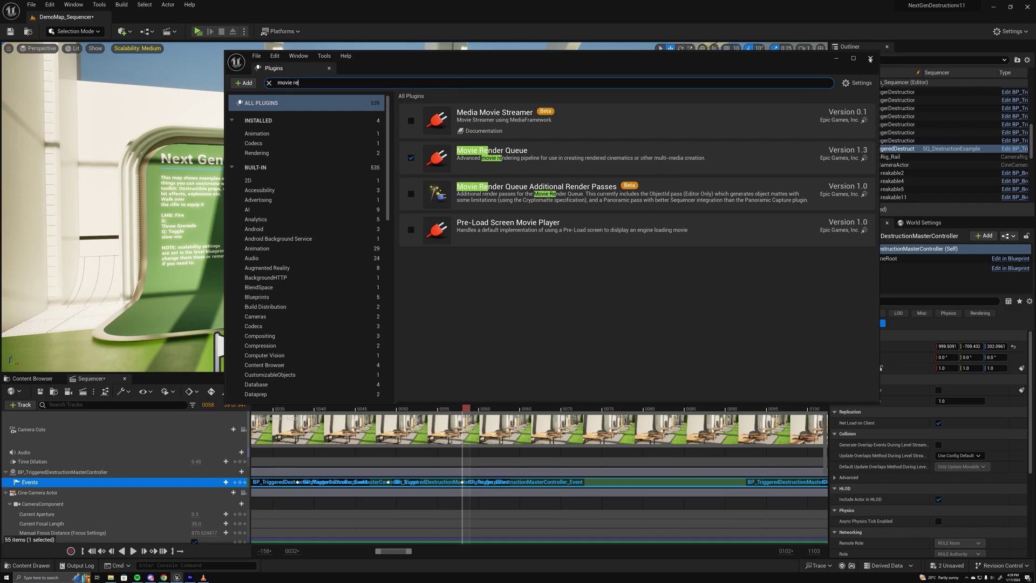
Step: Close the plugins list, set Movie Render Queue as the sequence's renderer, and open the render queue for SQ_DestructionExample
{"action": "left_click", "coordinate": [870, 57]}
{"action": "left_click", "coordinate": [82, 392]}
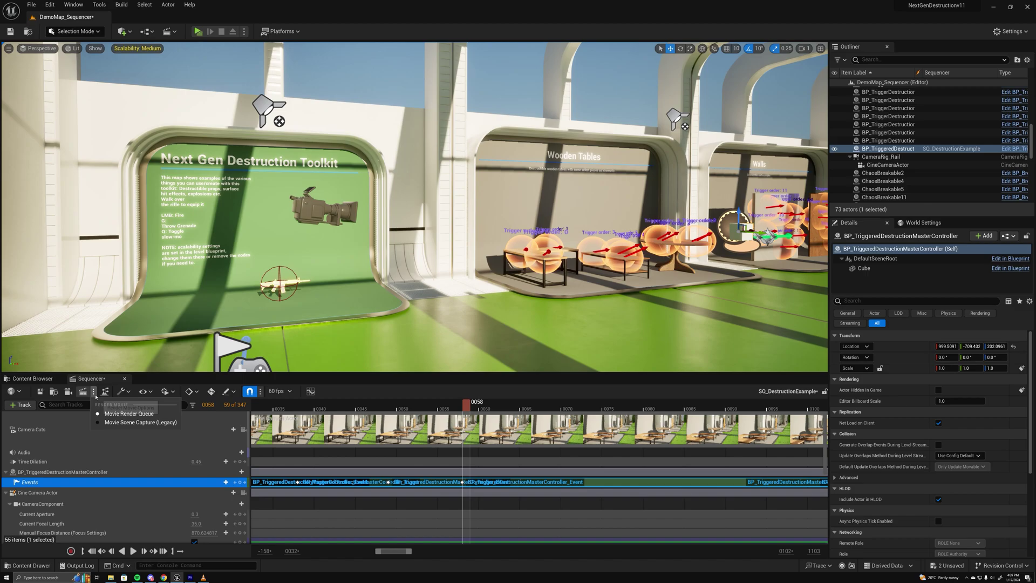
{"action": "left_click", "coordinate": [154, 413]}
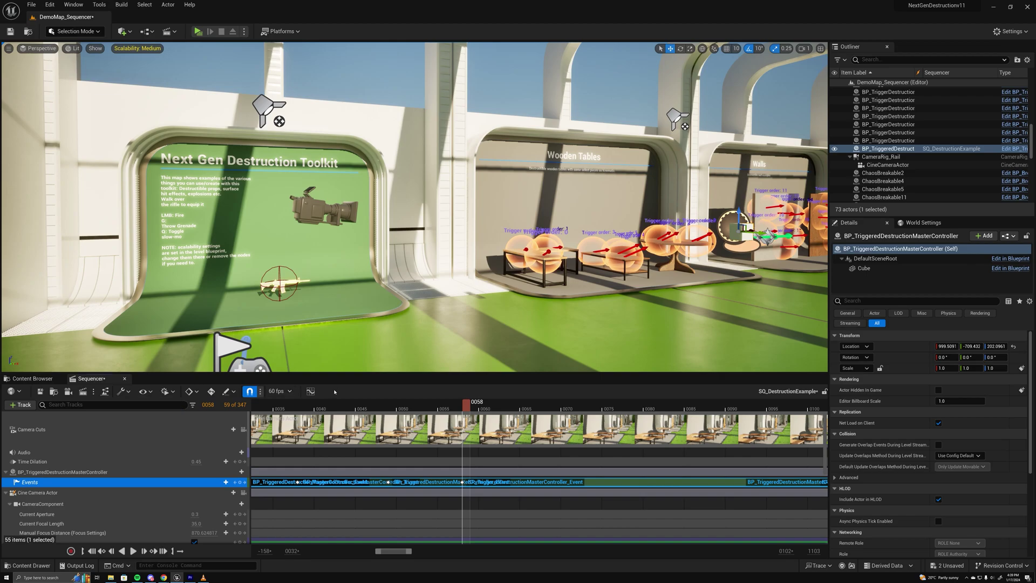
{"action": "left_click", "coordinate": [83, 393]}
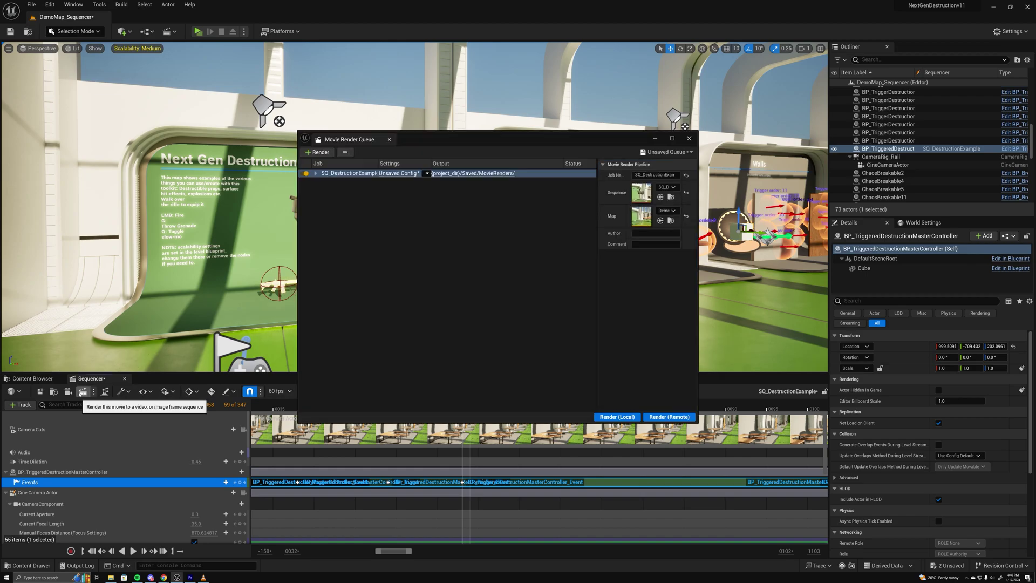
{"action": "left_click", "coordinate": [498, 254]}
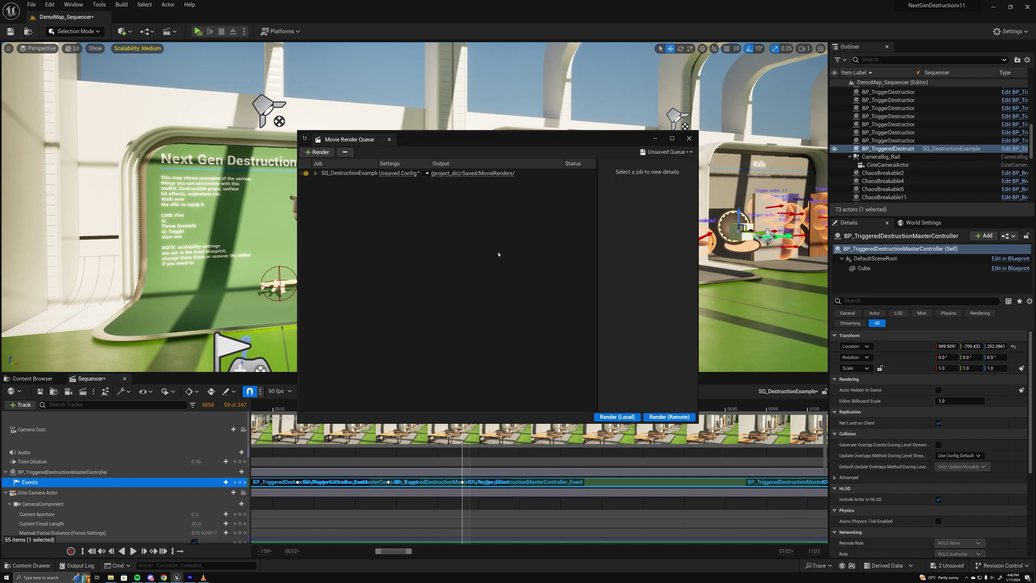
Step: Render the SQ_DestructionExample job locally and close the render queue once it finishes
{"action": "left_click", "coordinate": [616, 417]}
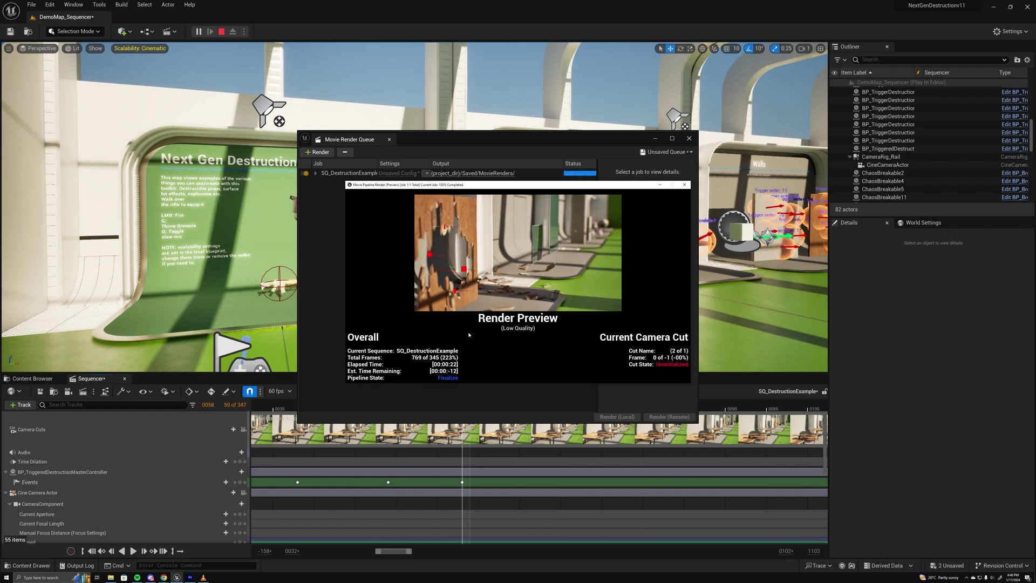
{"action": "left_click", "coordinate": [680, 229]}
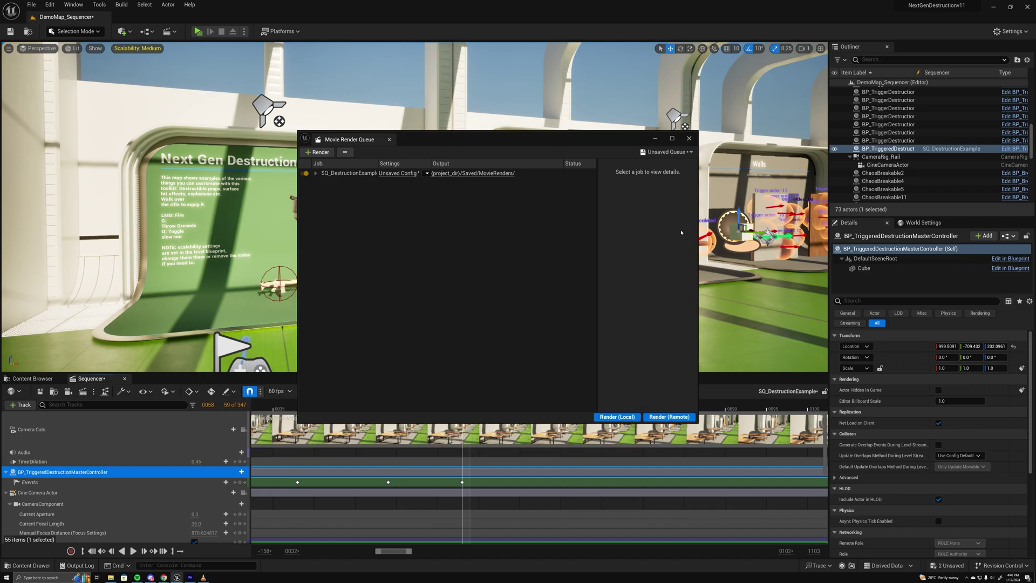
{"action": "left_click", "coordinate": [689, 138]}
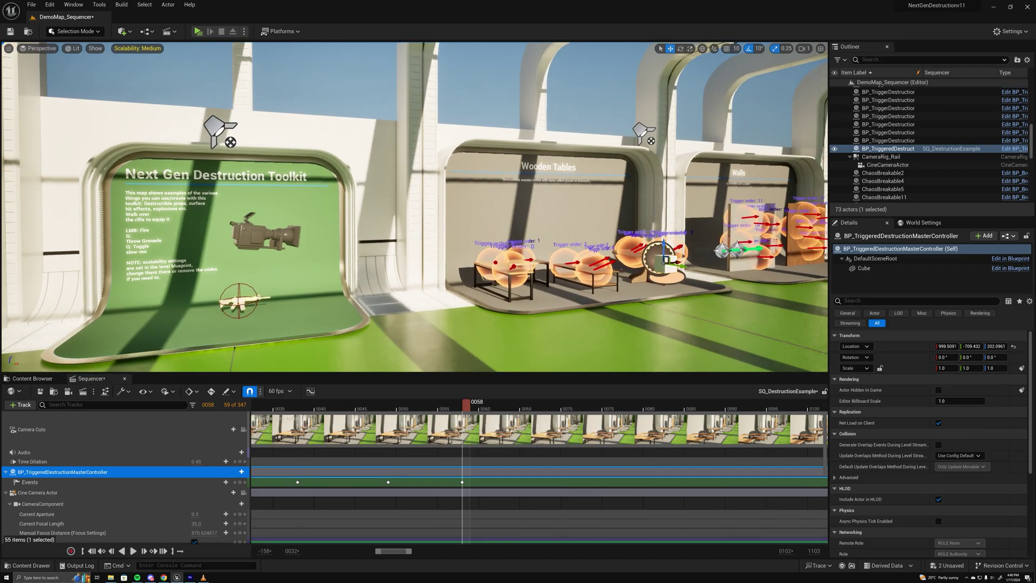
Step: Select the BP_TriggerDestruction actor with trigger order 0 on the first wooden table
{"action": "right_click_drag", "start_coordinate": [414, 207], "coordinate": [324, 226]}
{"action": "right_click_drag", "start_coordinate": [536, 237], "coordinate": [525, 253]}
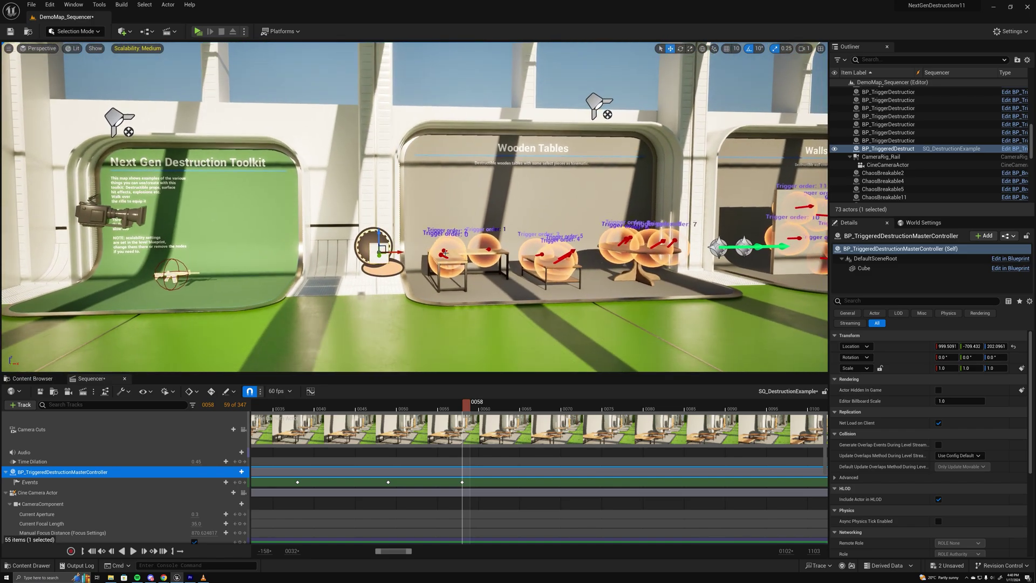
{"action": "left_click", "coordinate": [444, 254]}
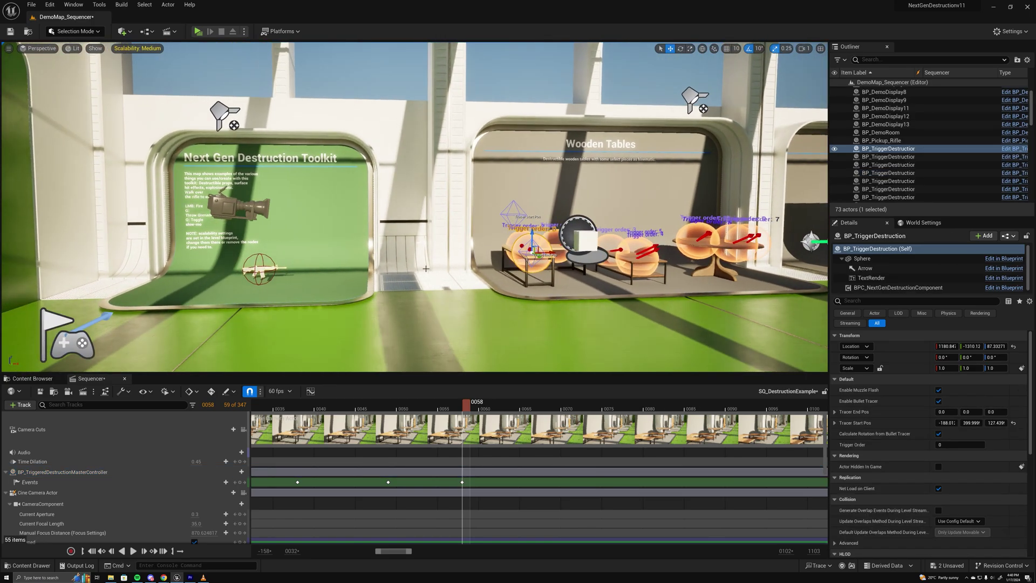